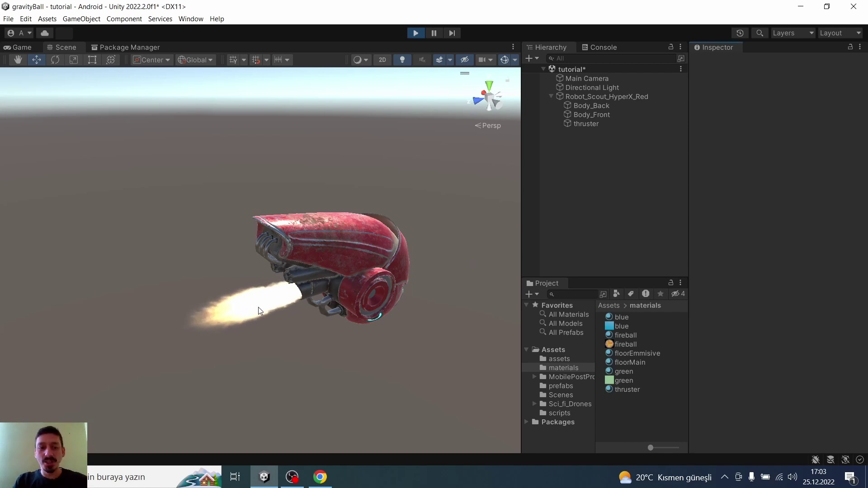
Exit Play mode and create an empty child named 'thruster' under Robot_Scout_HyperX_Red
{"action": "left_click", "coordinate": [415, 33]}
{"action": "left_click", "coordinate": [572, 97]}
{"action": "right_click", "coordinate": [572, 98]}
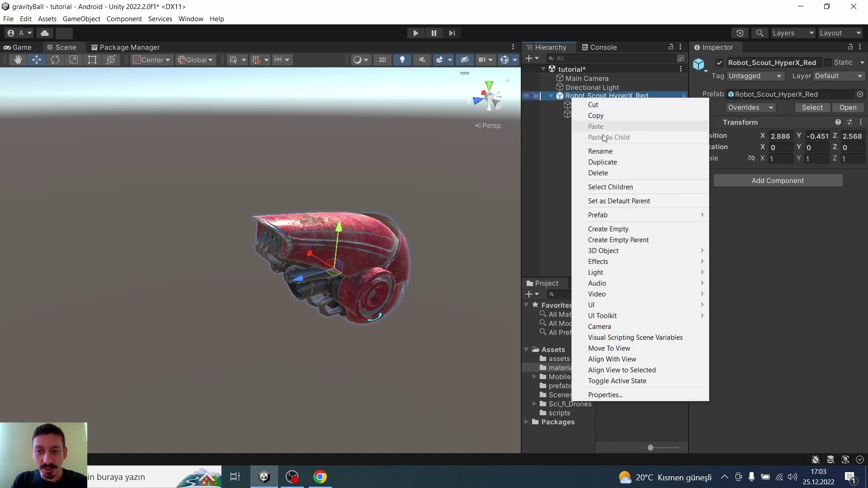
{"action": "left_click", "coordinate": [598, 229]}
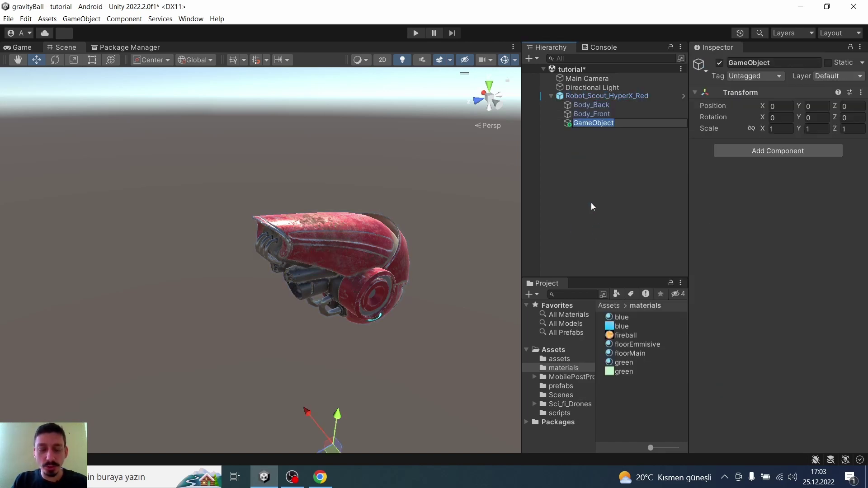
{"action": "type", "text": "thruste"}
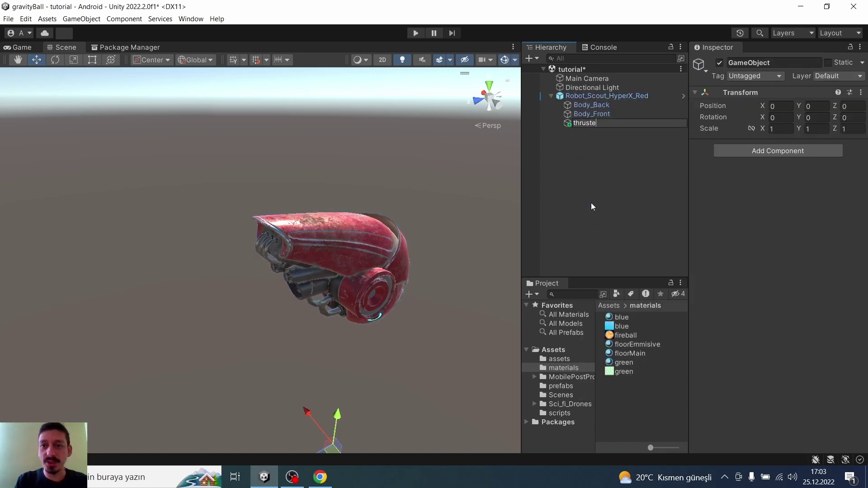
{"action": "type", "text": "r"}
{"action": "key", "text": "Return"}
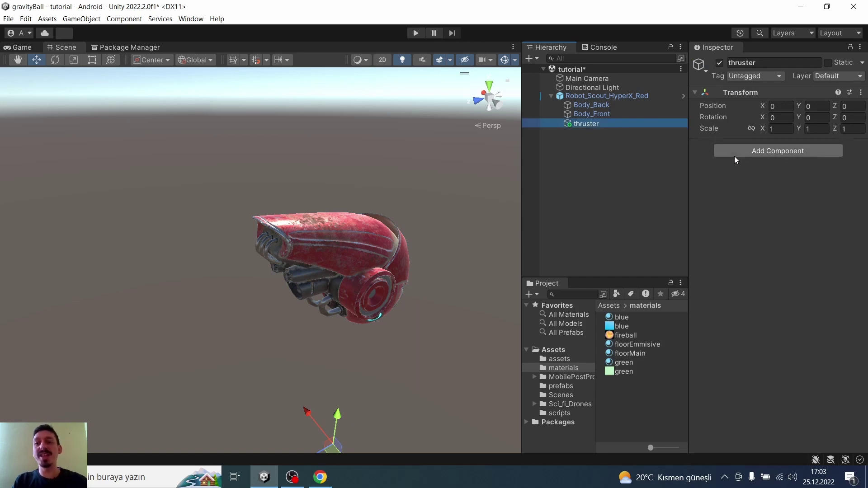
{"action": "left_click", "coordinate": [734, 156]}
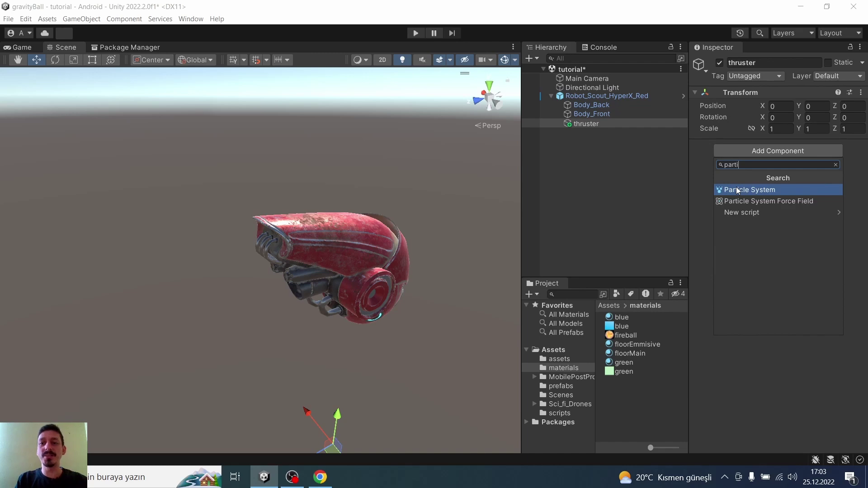
Add a Particle System component to thruster and look over its magenta particle cone and Size over Lifetime module
{"action": "left_click", "coordinate": [737, 190]}
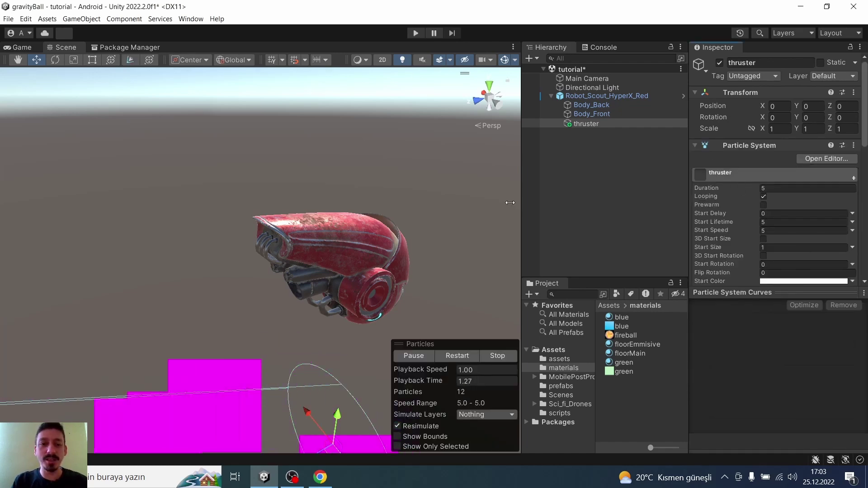
{"action": "mouse_move", "coordinate": [430, 219]}
{"action": "right_mouse_down"}
{"action": "mouse_move", "coordinate": [178, 287]}
{"action": "mouse_move", "coordinate": [155, 258]}
{"action": "right_mouse_up"}
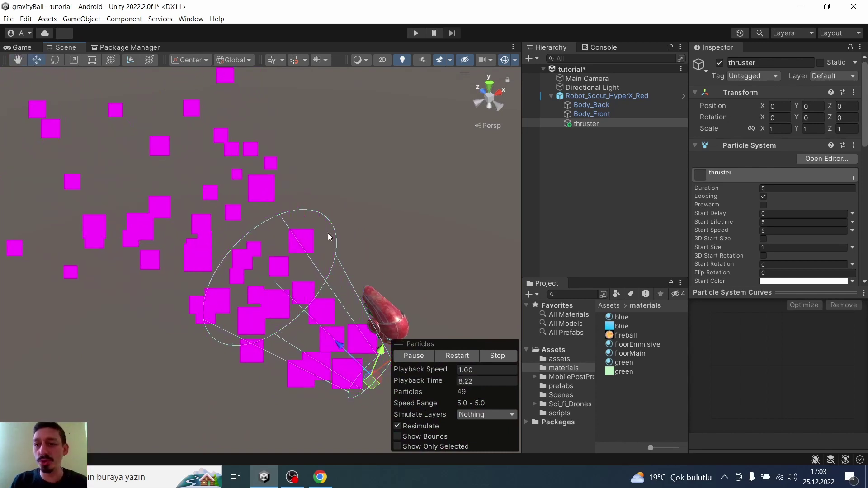
{"action": "left_click_drag", "start_coordinate": [758, 293], "coordinate": [755, 367]}
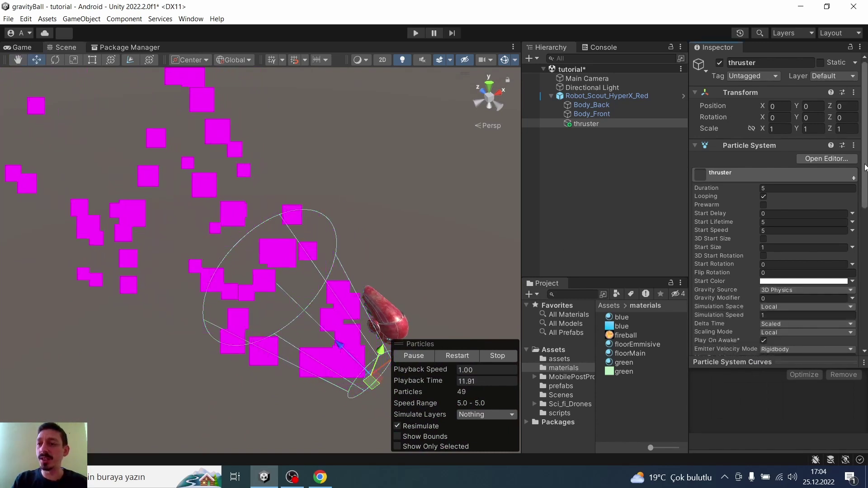
{"action": "left_click_drag", "start_coordinate": [865, 108], "coordinate": [865, 157]}
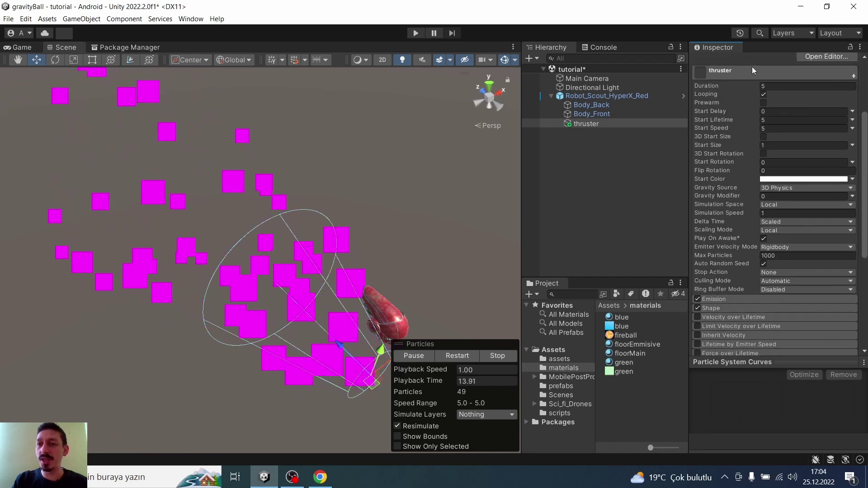
{"action": "left_click", "coordinate": [753, 68]}
{"action": "left_click", "coordinate": [761, 200]}
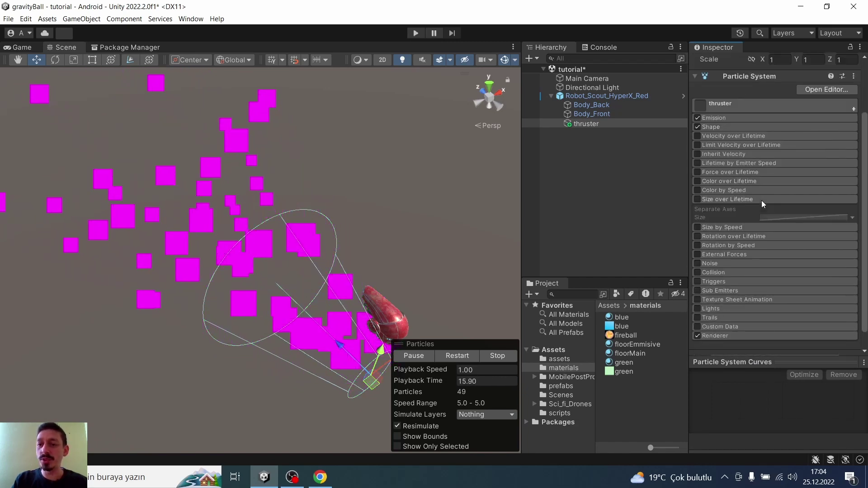
{"action": "left_click", "coordinate": [768, 199]}
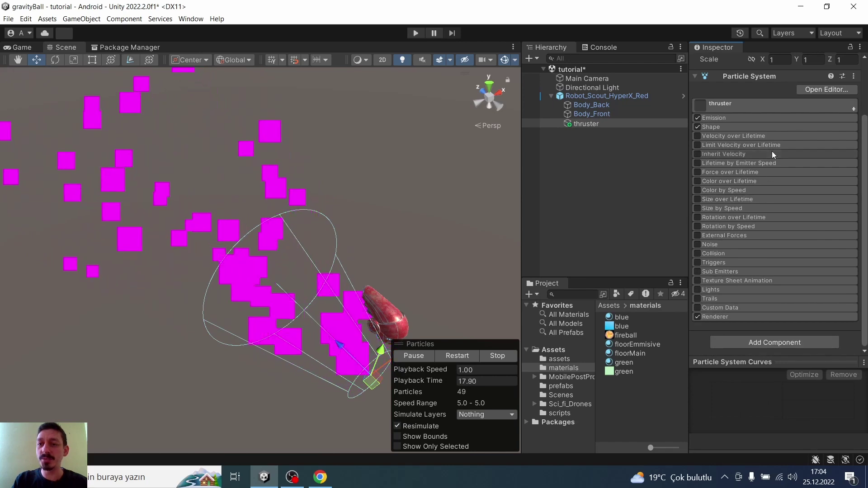
{"action": "scroll", "coordinate": [772, 151], "scroll_direction": "up", "scroll_amount": 3}
{"action": "left_click_drag", "start_coordinate": [290, 235], "coordinate": [340, 245], "text": "alt"}
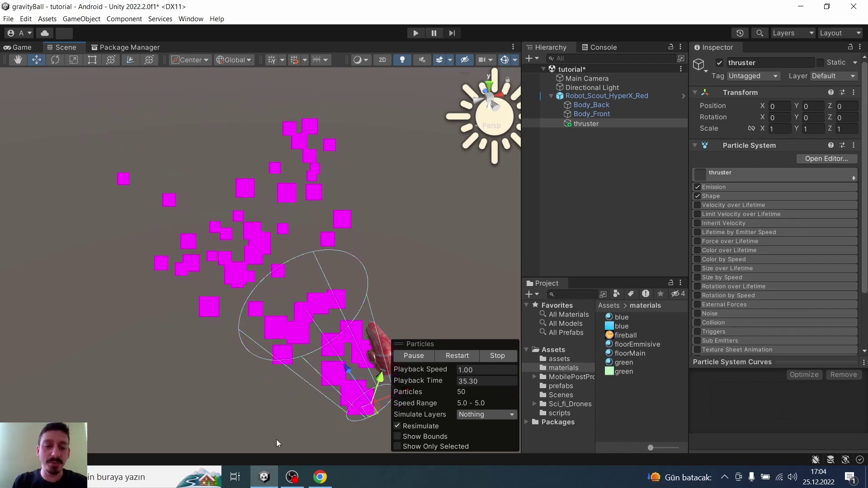
Compare the Freeiconspng and PNG Arts fireball images in Chrome, then select Unity's fireball texture
{"action": "left_click", "coordinate": [324, 478]}
{"action": "left_click", "coordinate": [208, 4]}
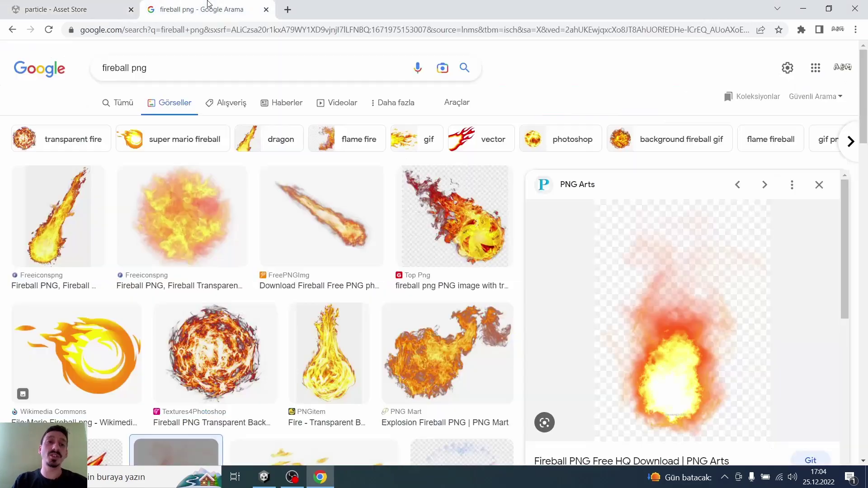
{"action": "left_click", "coordinate": [139, 236]}
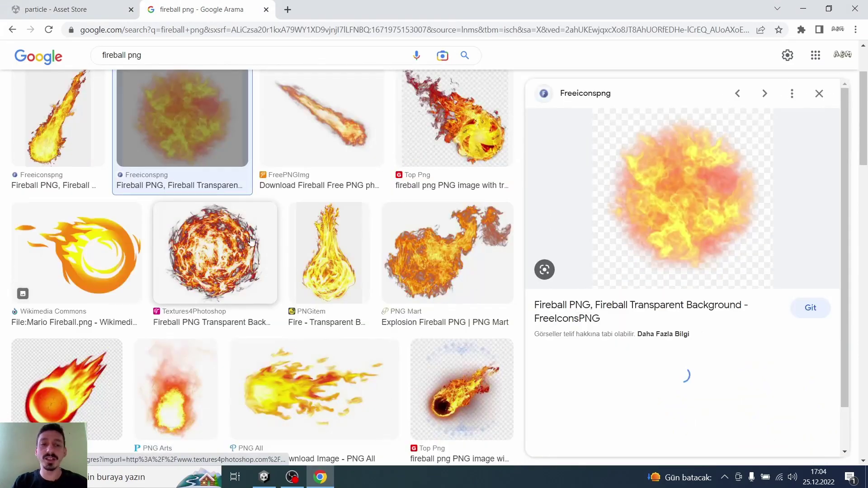
{"action": "left_click", "coordinate": [194, 382]}
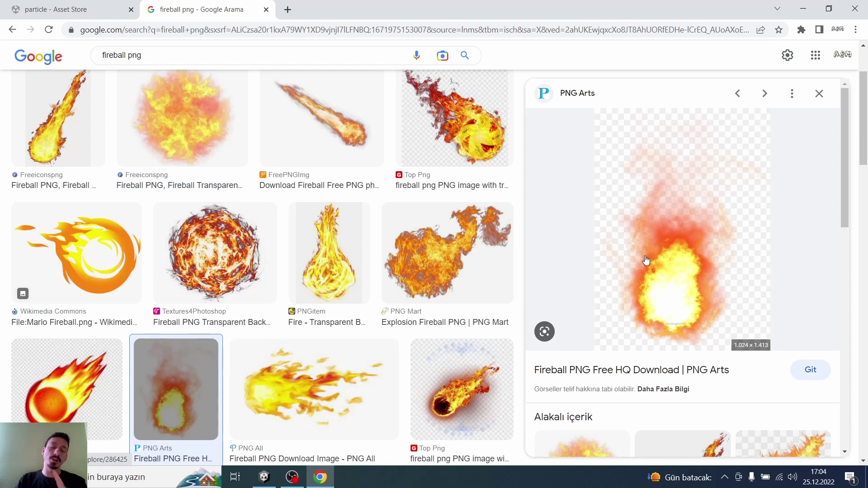
{"action": "key", "text": "alt+Tab"}
{"action": "left_click", "coordinate": [616, 337]}
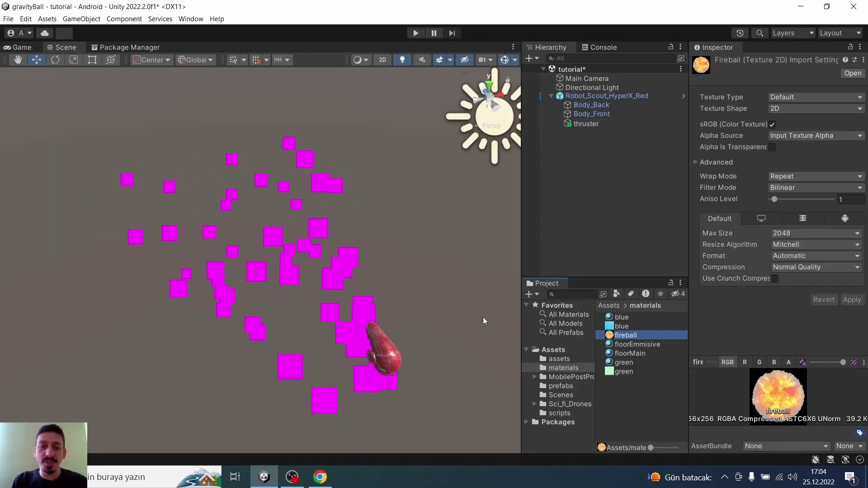
Create a new material named 'thruster' in the materials folder
{"action": "right_click", "coordinate": [623, 400]}
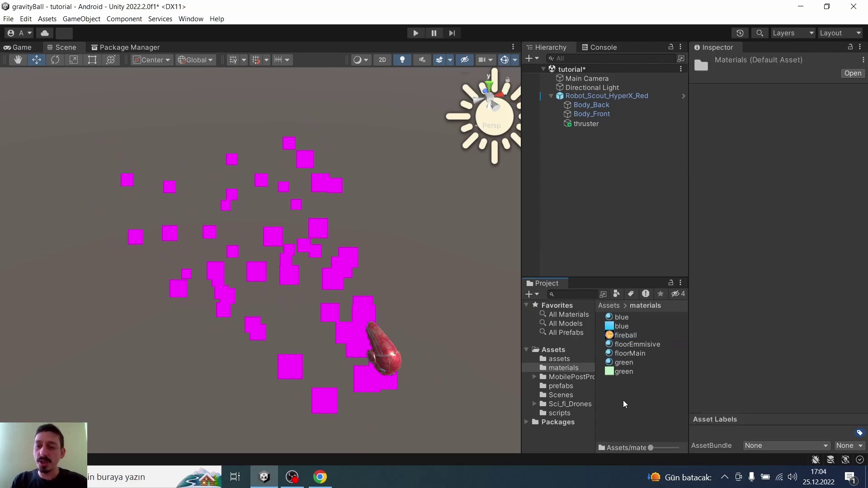
{"action": "mouse_move", "coordinate": [637, 151]}
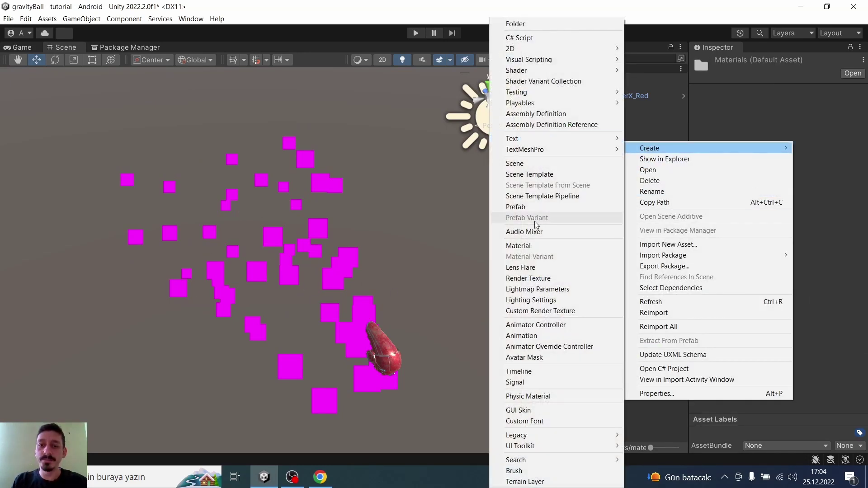
{"action": "left_click", "coordinate": [533, 246]}
{"action": "type", "text": "er"}
{"action": "key", "text": "Return"}
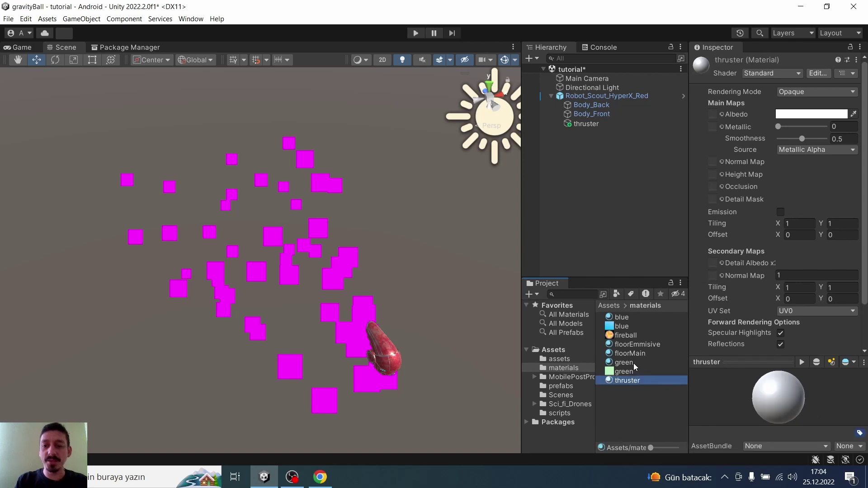
Set the thruster material's shader to Mobile > Particles
{"action": "left_click", "coordinate": [759, 74]}
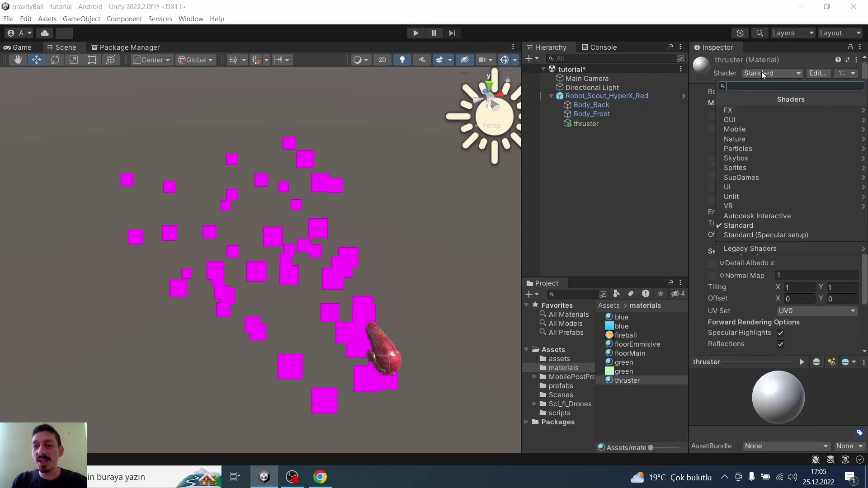
{"action": "left_click", "coordinate": [743, 128]}
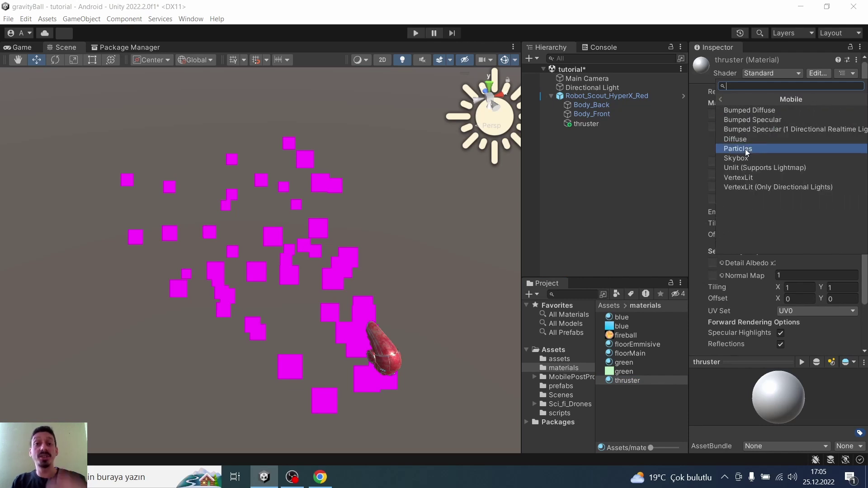
{"action": "left_click", "coordinate": [745, 148]}
{"action": "left_click", "coordinate": [745, 110]}
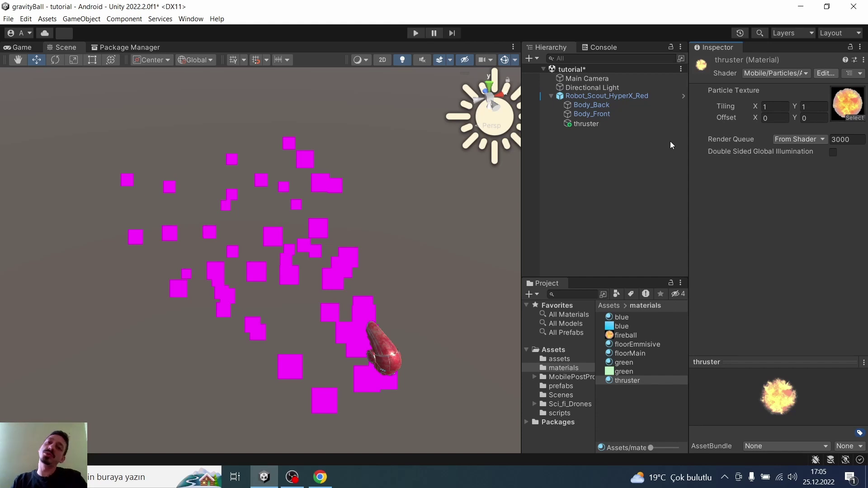
{"action": "left_click", "coordinate": [580, 124]}
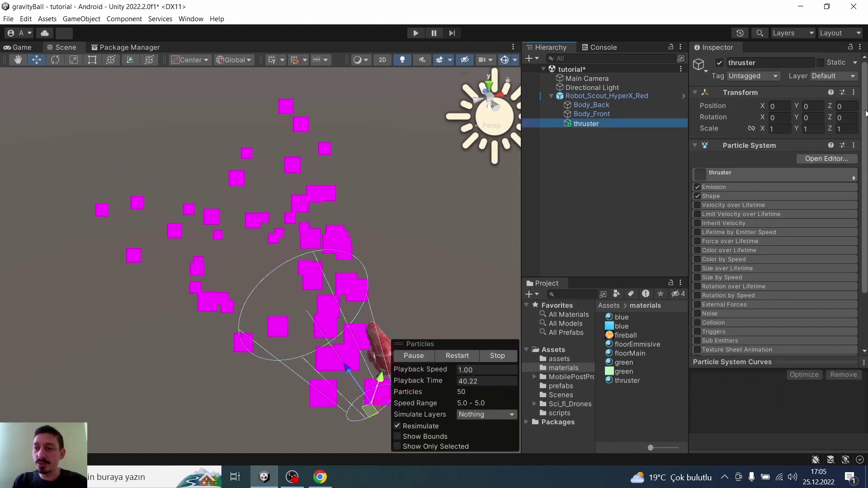
Assign the thruster material to the particle system's Renderer
{"action": "left_click_drag", "start_coordinate": [865, 113], "coordinate": [865, 232]}
{"action": "left_click", "coordinate": [728, 316]}
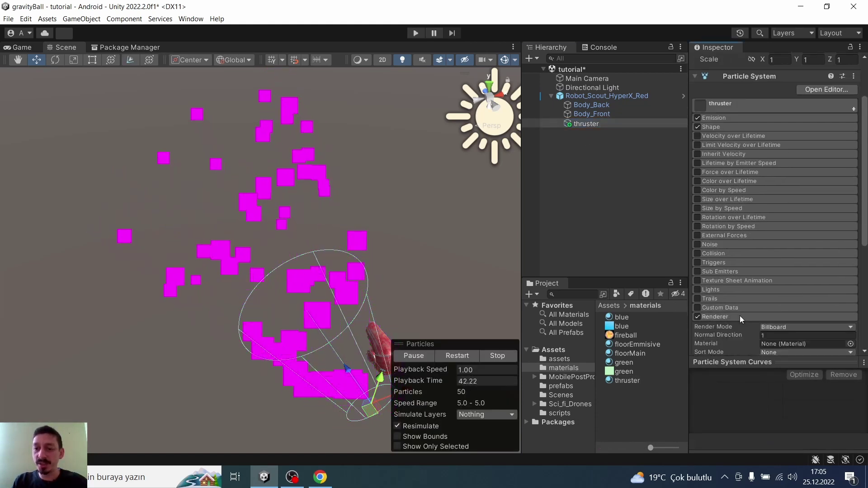
{"action": "left_click_drag", "start_coordinate": [796, 364], "coordinate": [791, 428]}
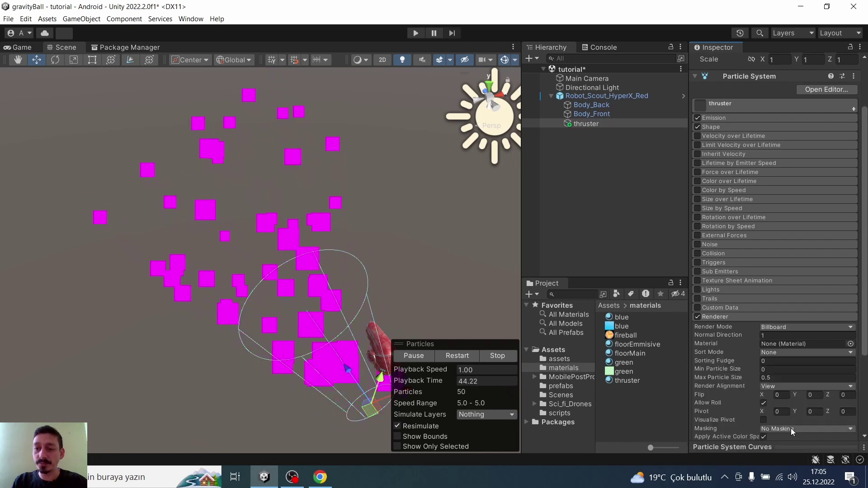
{"action": "left_click_drag", "start_coordinate": [865, 240], "coordinate": [867, 316]}
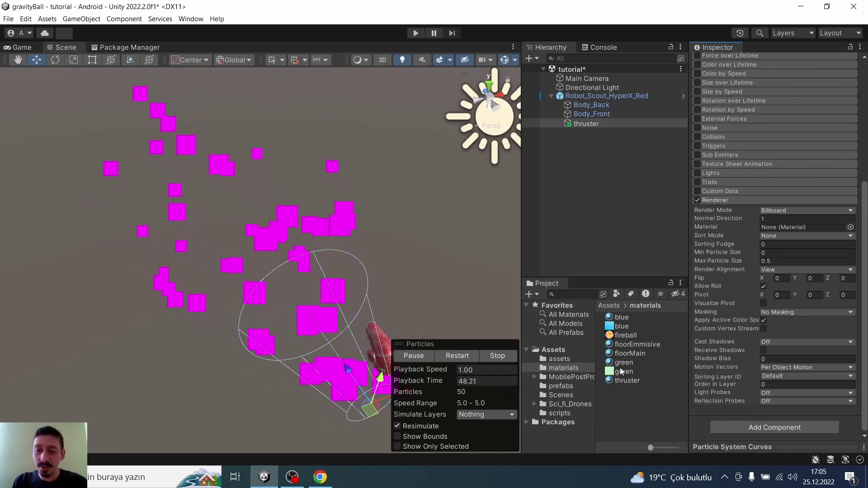
{"action": "left_click_drag", "start_coordinate": [621, 369], "coordinate": [767, 254]}
{"action": "left_click_drag", "start_coordinate": [787, 222], "coordinate": [789, 226]}
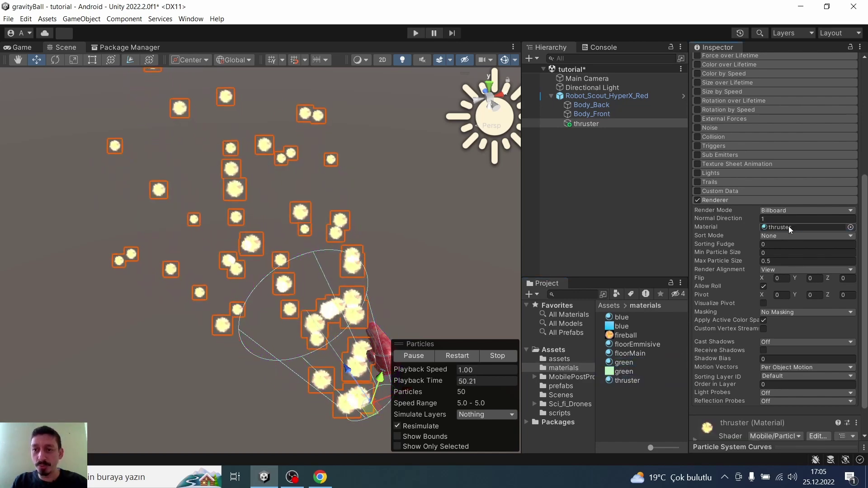
{"action": "left_click", "coordinate": [851, 228]}
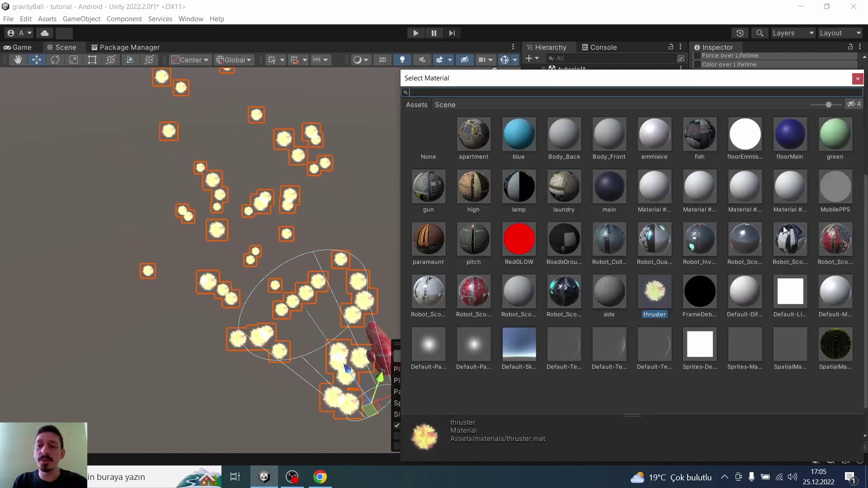
{"action": "double_click", "coordinate": [659, 292]}
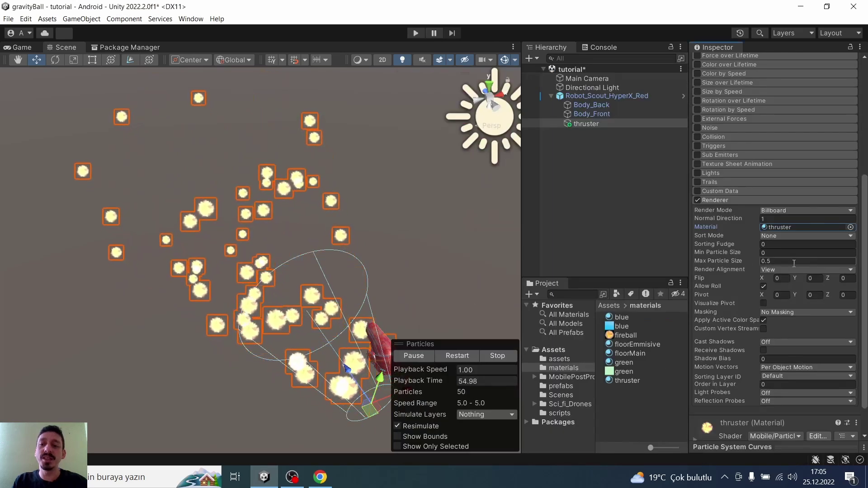
Orbit and zoom the Scene view to centre the robot and its fireball particle cone
{"action": "left_click_drag", "start_coordinate": [381, 226], "coordinate": [265, 194], "text": "alt"}
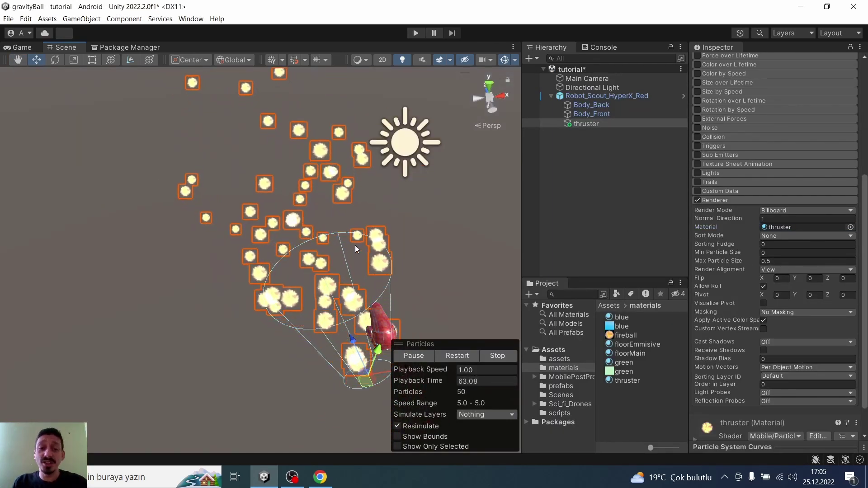
{"action": "scroll", "coordinate": [355, 246], "scroll_direction": "up", "scroll_amount": 5}
{"action": "mouse_move", "coordinate": [354, 245]}
{"action": "left_mouse_down", "text": "alt"}
{"action": "mouse_move", "coordinate": [327, 235]}
{"action": "mouse_move", "coordinate": [354, 114]}
{"action": "left_mouse_up", "text": "alt"}
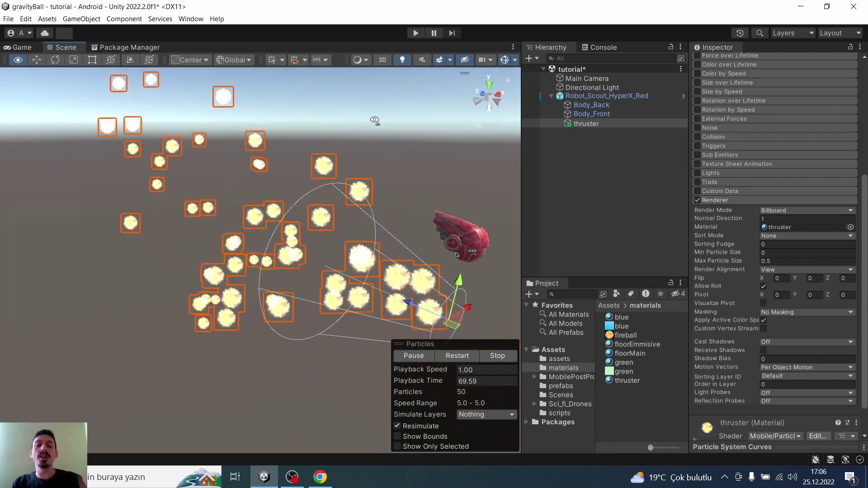
{"action": "left_click_drag", "start_coordinate": [354, 113], "coordinate": [392, 154], "text": "alt"}
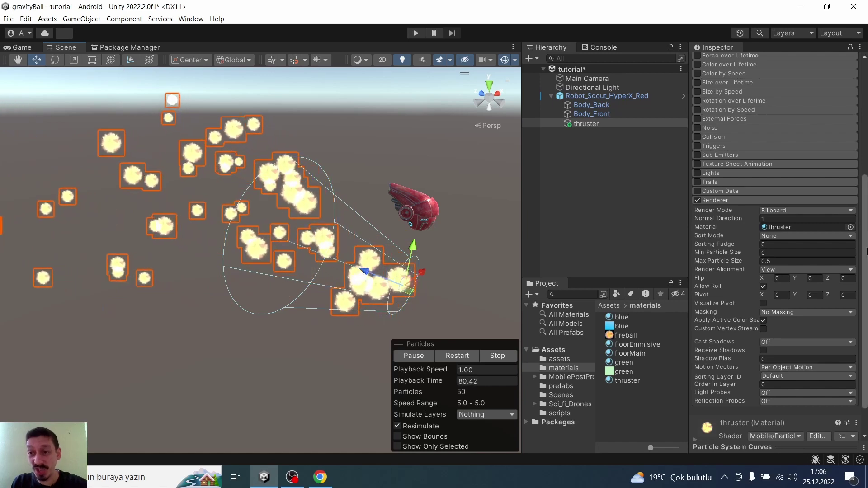
Set the Shape cone to angle 0 and radius 0.0001, and move the emitter to the robot's back
{"action": "scroll", "coordinate": [816, 137], "scroll_direction": "up", "scroll_amount": 2}
{"action": "scroll", "coordinate": [816, 136], "scroll_direction": "up", "scroll_amount": 3}
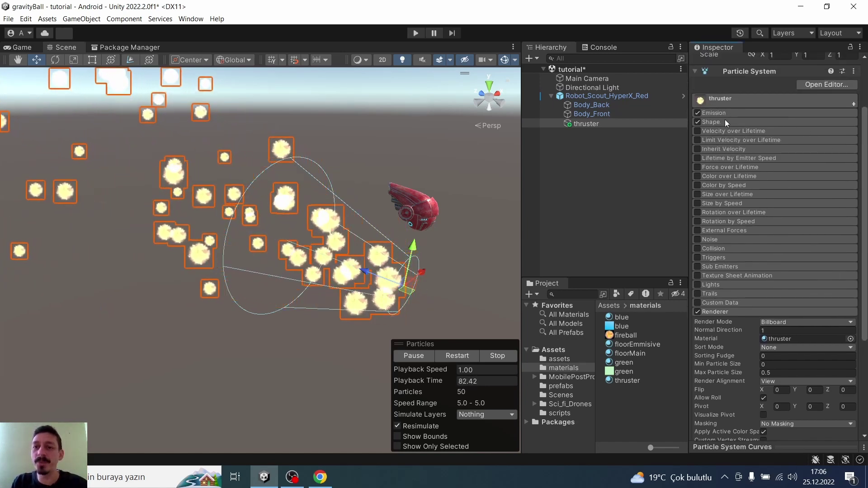
{"action": "left_click", "coordinate": [732, 311]}
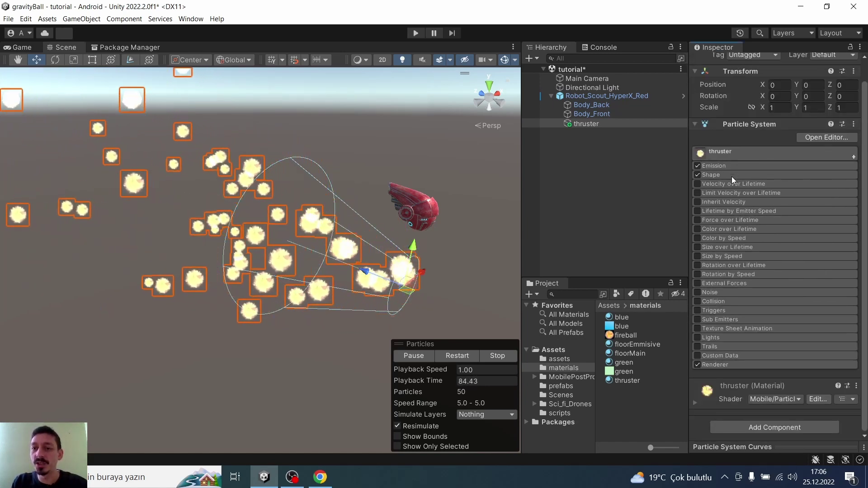
{"action": "left_click", "coordinate": [732, 176]}
{"action": "scroll", "coordinate": [865, 145], "scroll_direction": "down", "scroll_amount": 1}
{"action": "scroll", "coordinate": [865, 145], "scroll_direction": "down", "scroll_amount": 1}
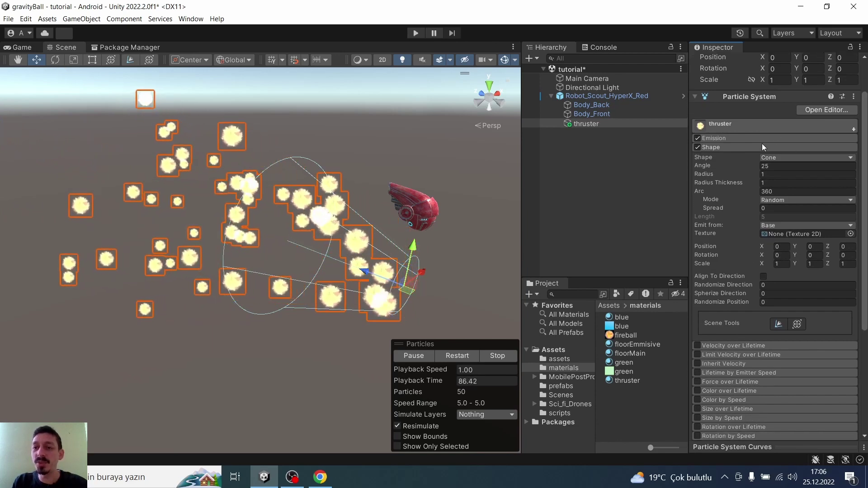
{"action": "left_click_drag", "start_coordinate": [740, 164], "coordinate": [263, 201]}
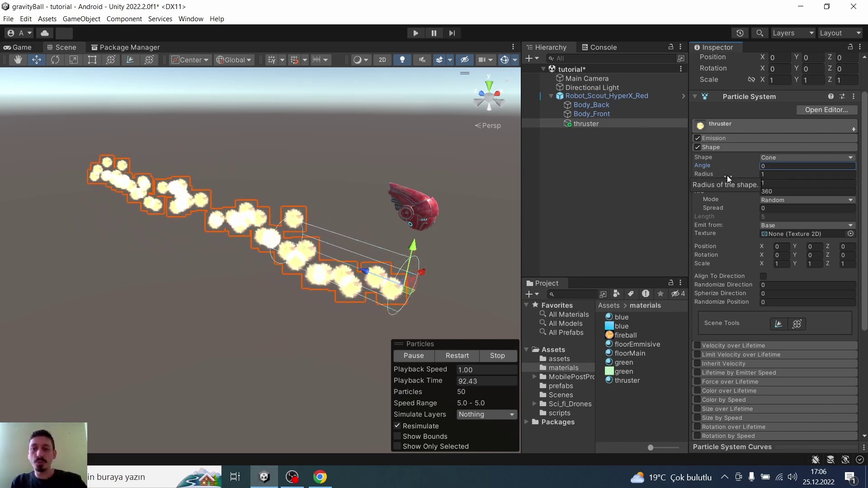
{"action": "left_click_drag", "start_coordinate": [732, 175], "coordinate": [718, 177]}
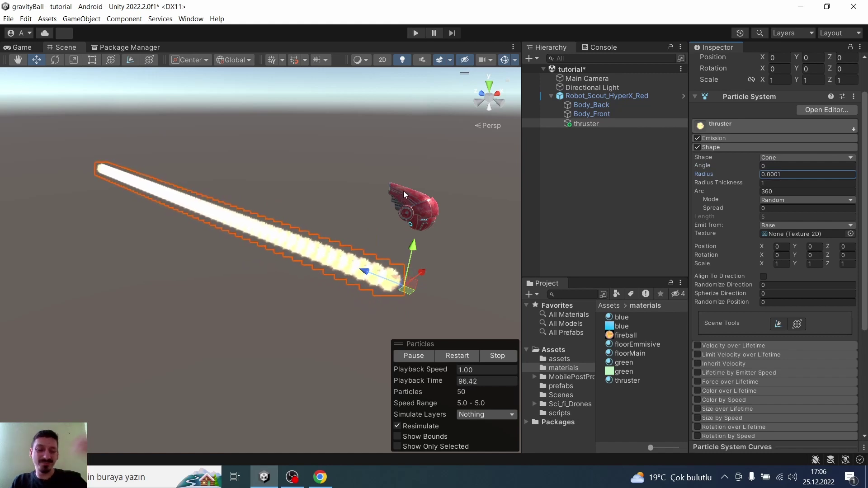
{"action": "left_click_drag", "start_coordinate": [404, 190], "coordinate": [428, 178], "text": "alt"}
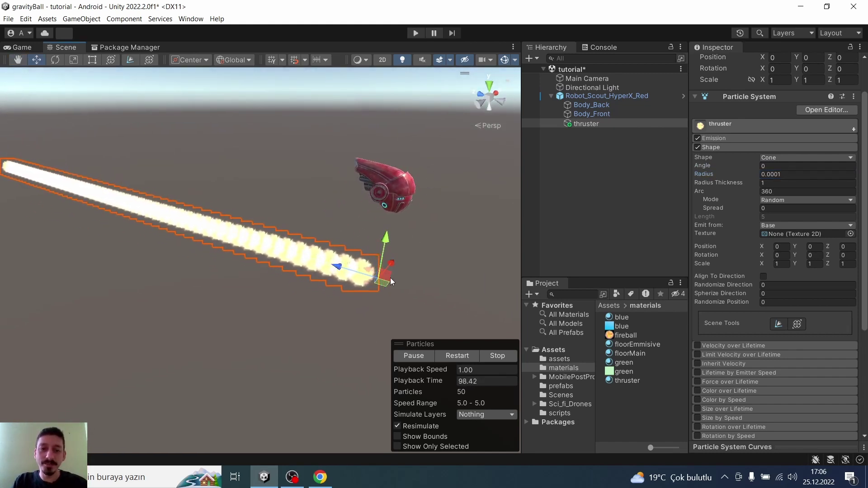
{"action": "mouse_move", "coordinate": [382, 282]}
{"action": "left_mouse_down"}
{"action": "mouse_move", "coordinate": [366, 178]}
{"action": "mouse_move", "coordinate": [503, 160]}
{"action": "mouse_move", "coordinate": [632, 226]}
{"action": "left_mouse_up"}
Nudge the thruster into place and set Start Lifetime and Start Speed to 1
{"action": "mouse_move", "coordinate": [276, 236]}
{"action": "left_mouse_down"}
{"action": "mouse_move", "coordinate": [302, 242]}
{"action": "mouse_move", "coordinate": [300, 213]}
{"action": "mouse_move", "coordinate": [90, 234]}
{"action": "left_mouse_up"}
{"action": "left_click", "coordinate": [752, 124]}
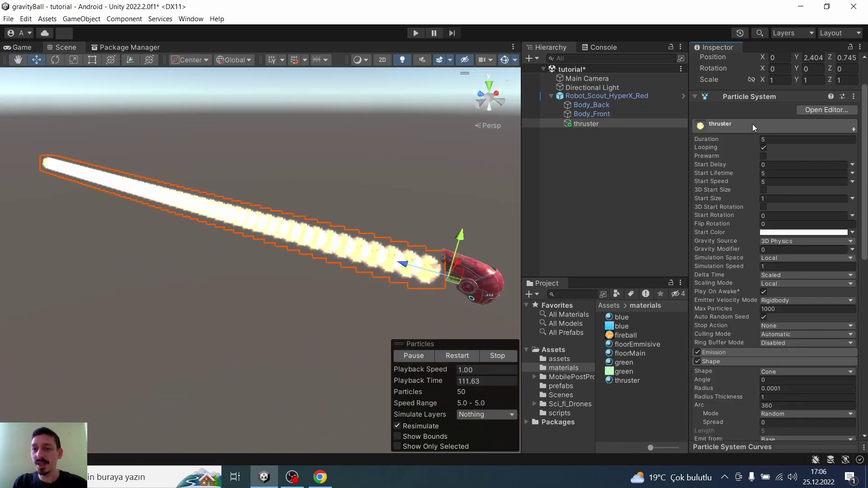
{"action": "left_click", "coordinate": [740, 362]}
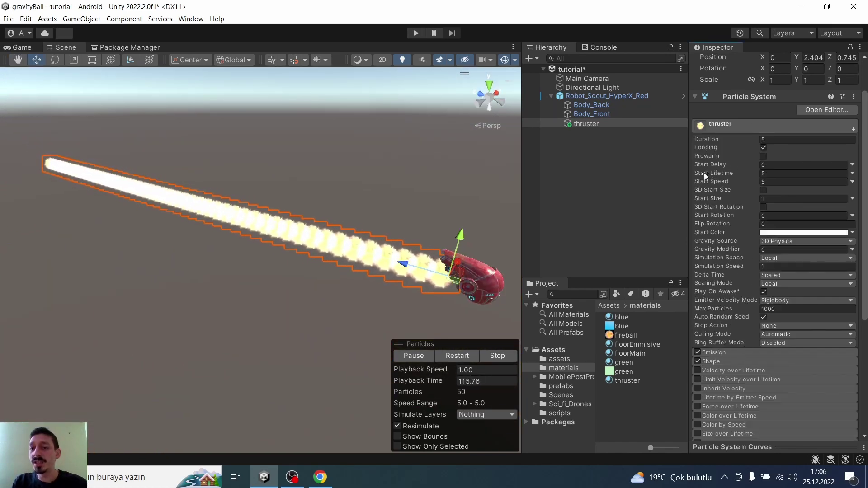
{"action": "left_click", "coordinate": [777, 173]}
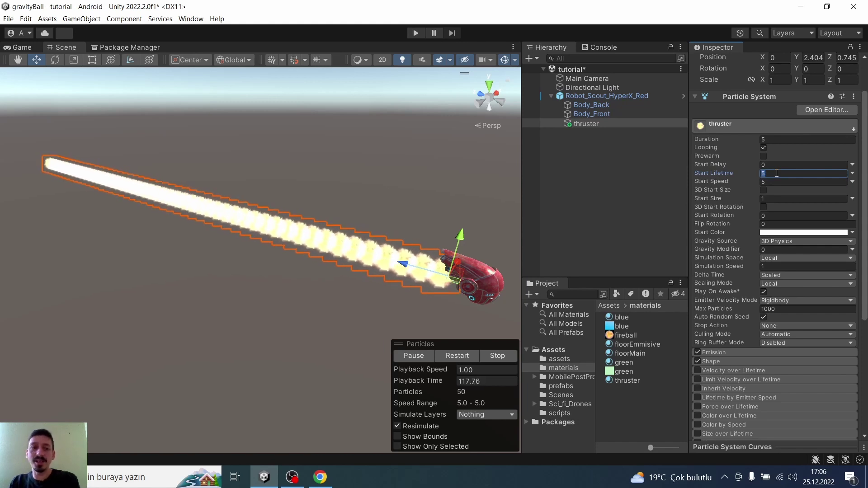
{"action": "type", "text": "1"}
{"action": "left_click", "coordinate": [777, 182]}
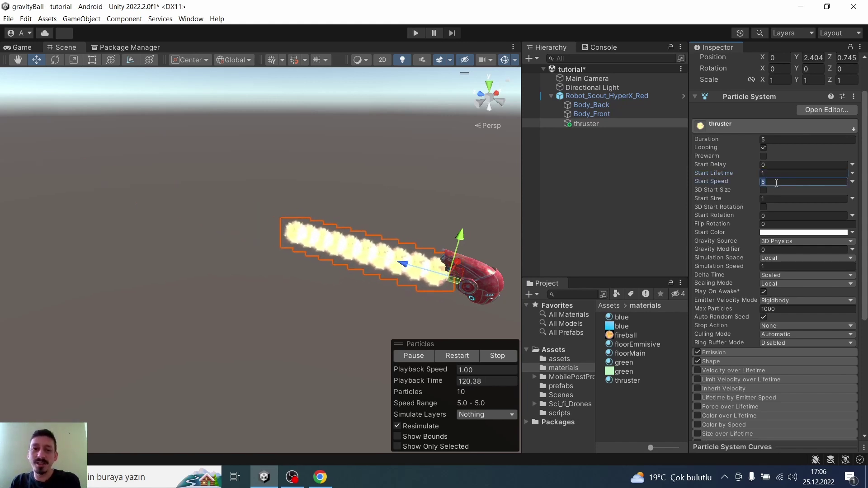
{"action": "type", "text": "1"}
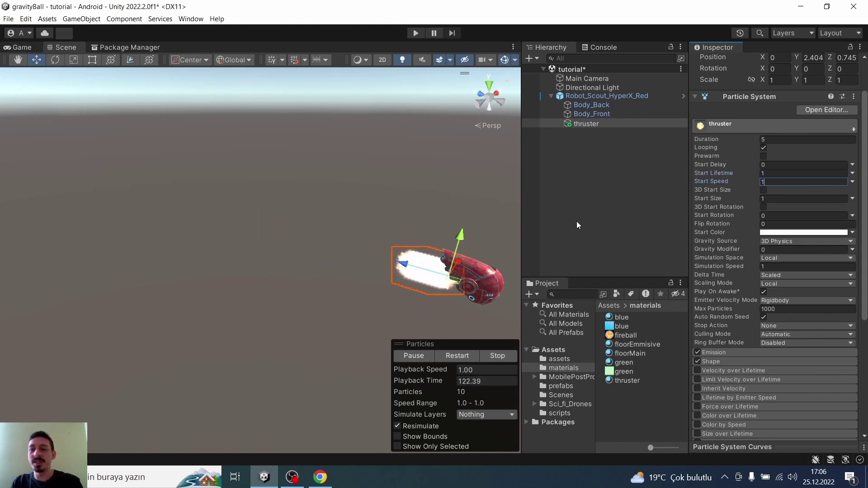
{"action": "type", "text": "f"}
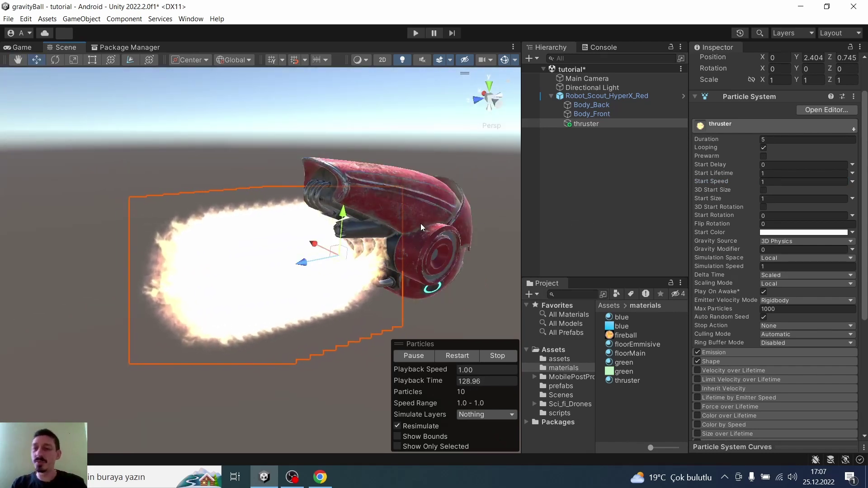
Set Start Size to 0.2 and move the emitter up to the robot's nozzle
{"action": "scroll", "coordinate": [773, 271], "scroll_direction": "down", "scroll_amount": 1}
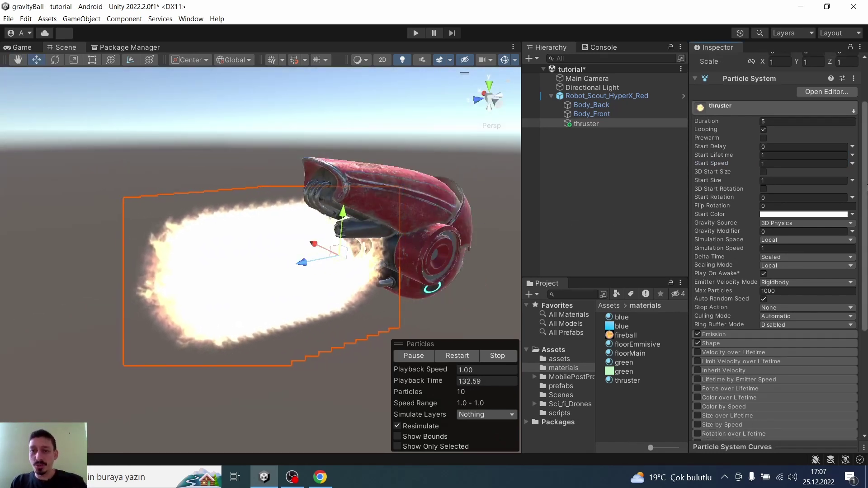
{"action": "left_click_drag", "start_coordinate": [865, 188], "coordinate": [865, 189]}
{"action": "left_click", "coordinate": [784, 181]}
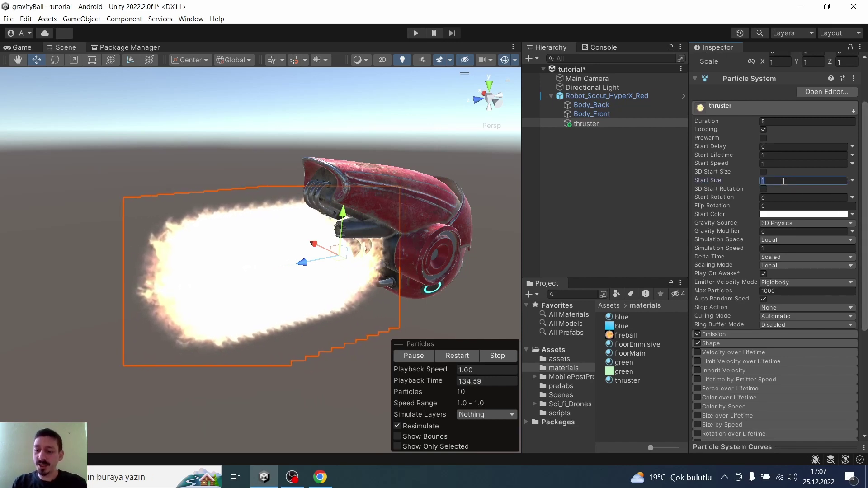
{"action": "type", "text": "0,2"}
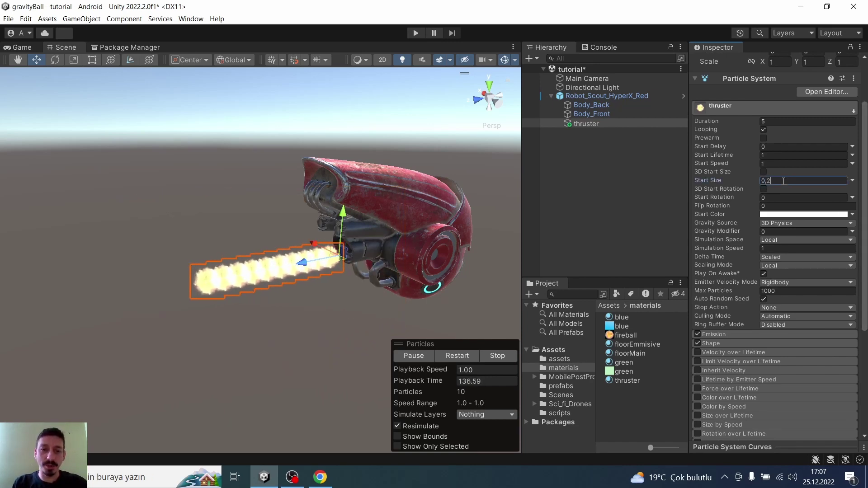
{"action": "scroll", "coordinate": [340, 229], "scroll_direction": "up", "scroll_amount": 3}
{"action": "scroll", "coordinate": [353, 212], "scroll_direction": "up", "scroll_amount": 2}
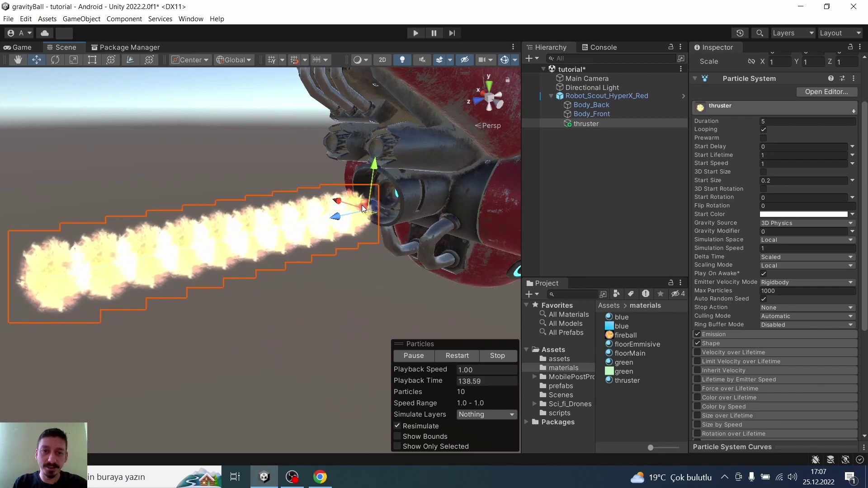
{"action": "mouse_move", "coordinate": [365, 199]}
{"action": "left_mouse_down"}
{"action": "mouse_move", "coordinate": [389, 188]}
{"action": "mouse_move", "coordinate": [550, 192]}
{"action": "mouse_move", "coordinate": [278, 234]}
{"action": "left_mouse_up"}
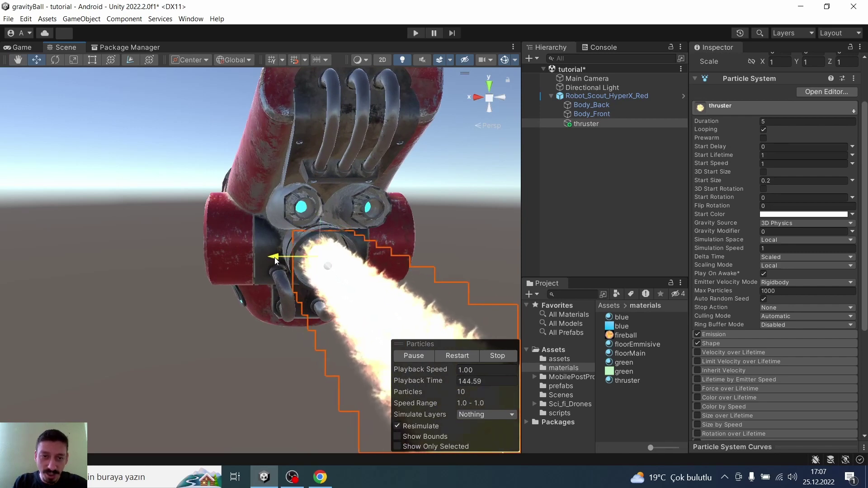
{"action": "left_click_drag", "start_coordinate": [329, 207], "coordinate": [359, 252], "text": "alt"}
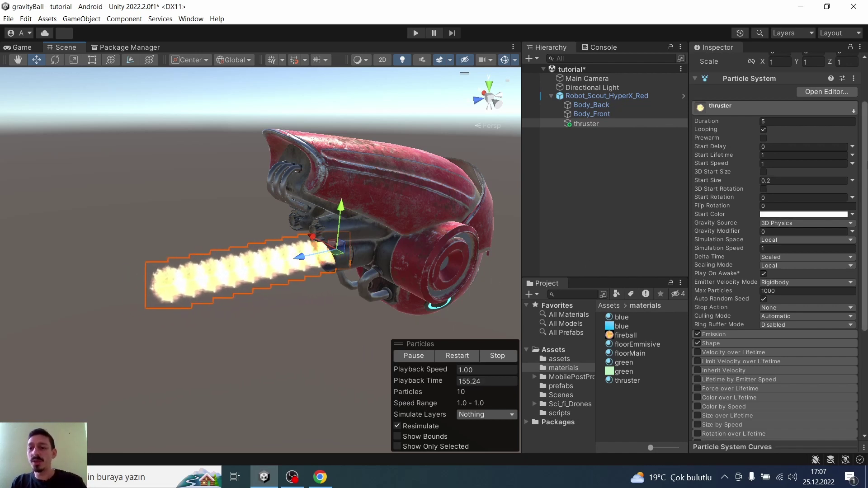
Set the Emission module's Rate over Time to 30
{"action": "scroll", "coordinate": [810, 224], "scroll_direction": "down", "scroll_amount": 2}
{"action": "left_click", "coordinate": [738, 294]}
{"action": "left_click", "coordinate": [784, 305]}
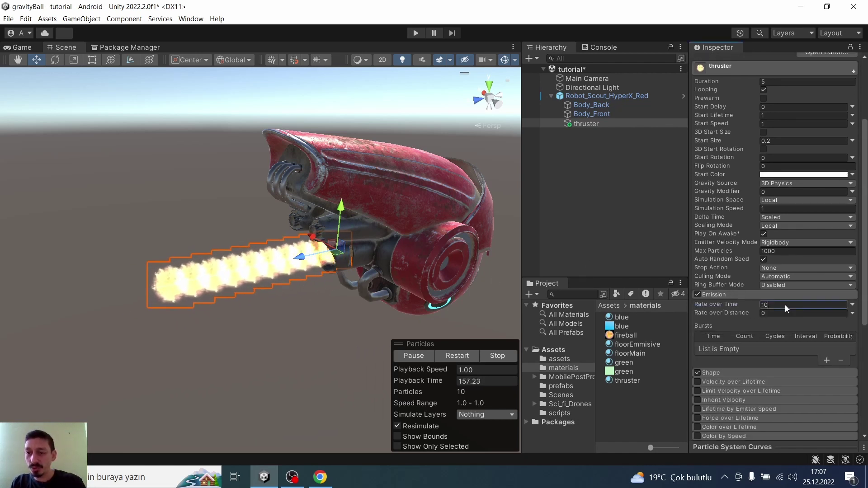
{"action": "type", "text": "30"}
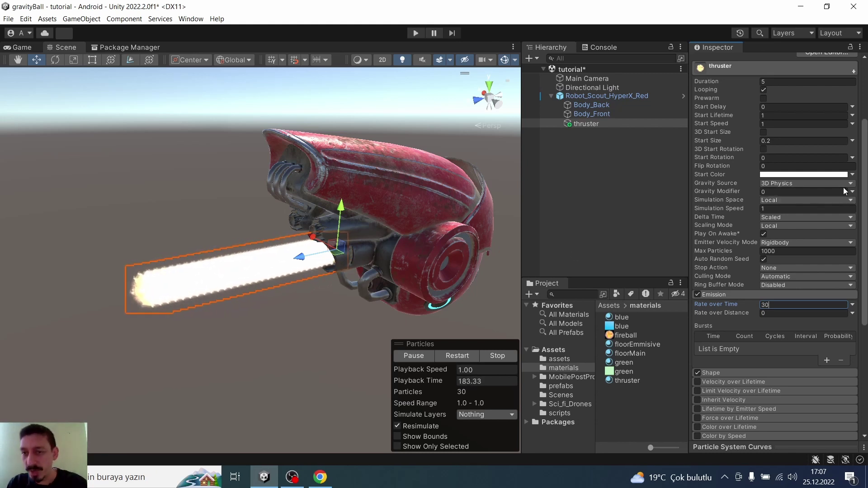
{"action": "scroll", "coordinate": [776, 249], "scroll_direction": "up", "scroll_amount": 3}
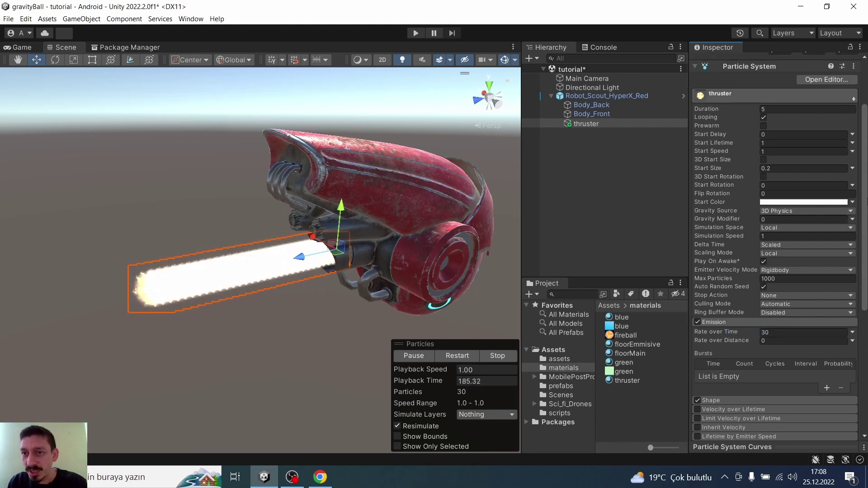
Switch Start Size to Random Between Two Constants, ranging from 0.2 to 0.5
{"action": "left_click", "coordinate": [853, 171]}
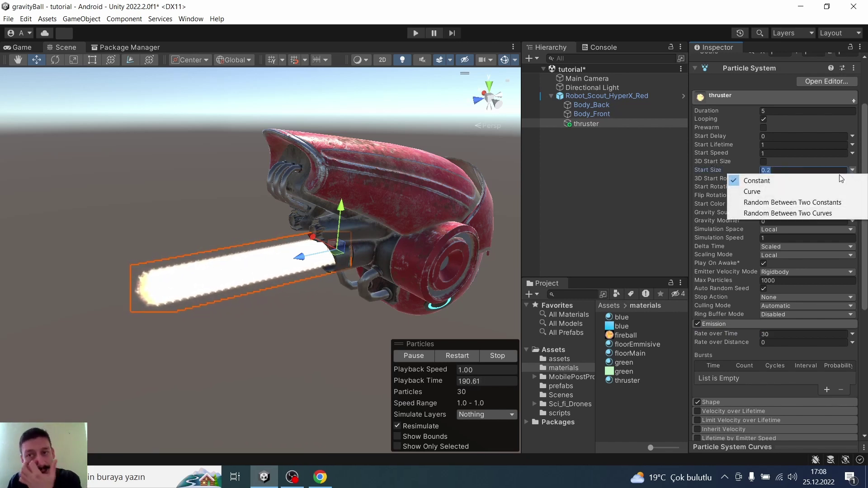
{"action": "left_click", "coordinate": [793, 203]}
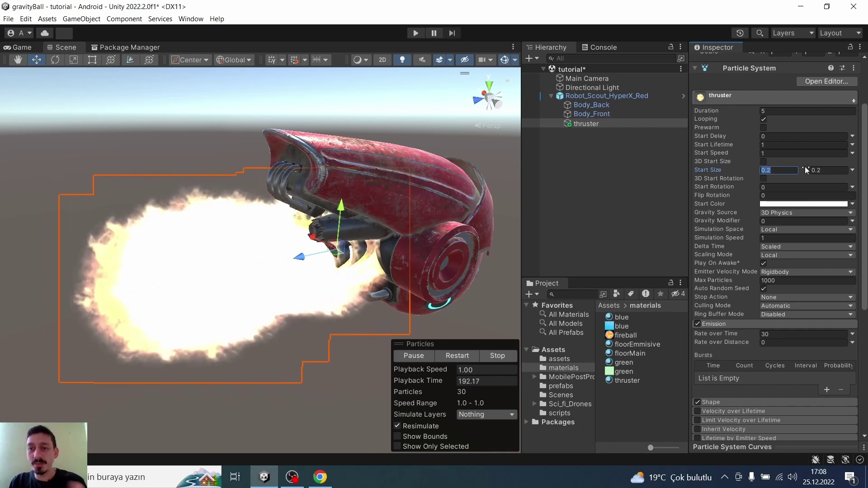
{"action": "left_click", "coordinate": [788, 171]}
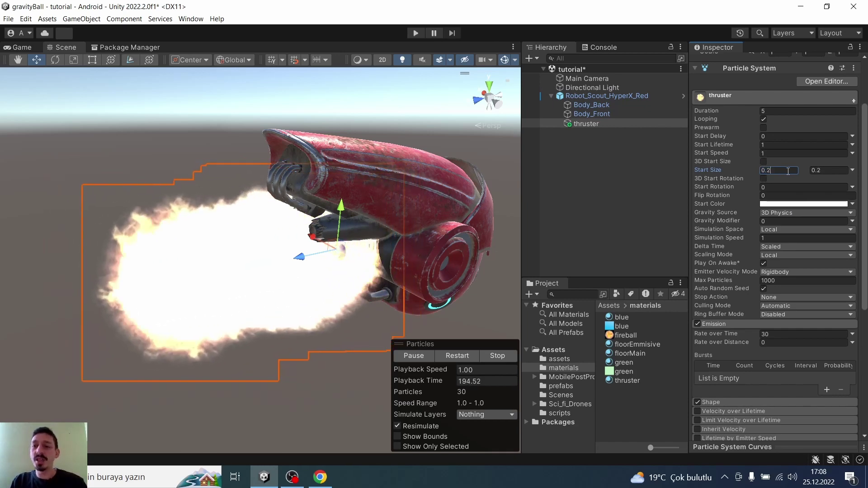
{"action": "key", "text": "BackSpace"}
{"action": "key", "text": "BackSpace"}
{"action": "key", "text": "BackSpace"}
{"action": "type", "text": "1"}
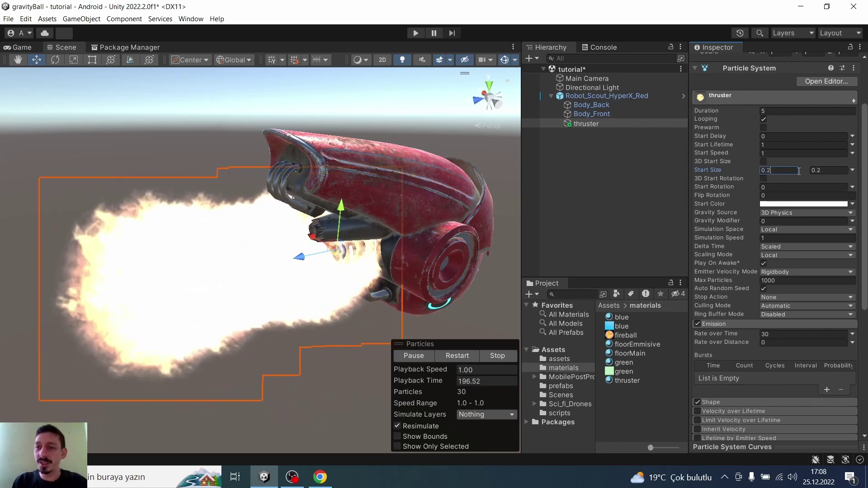
{"action": "left_click", "coordinate": [827, 170]}
{"action": "left_click", "coordinate": [832, 170]}
{"action": "key", "text": "BackSpace"}
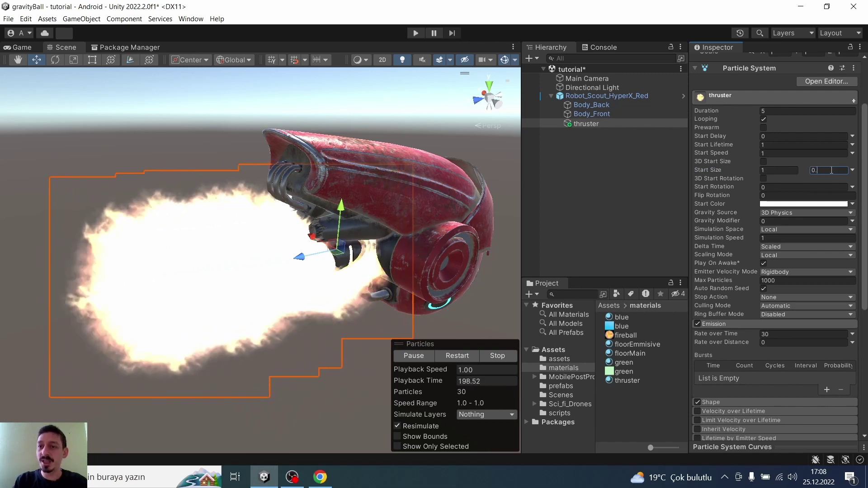
{"action": "type", "text": "5"}
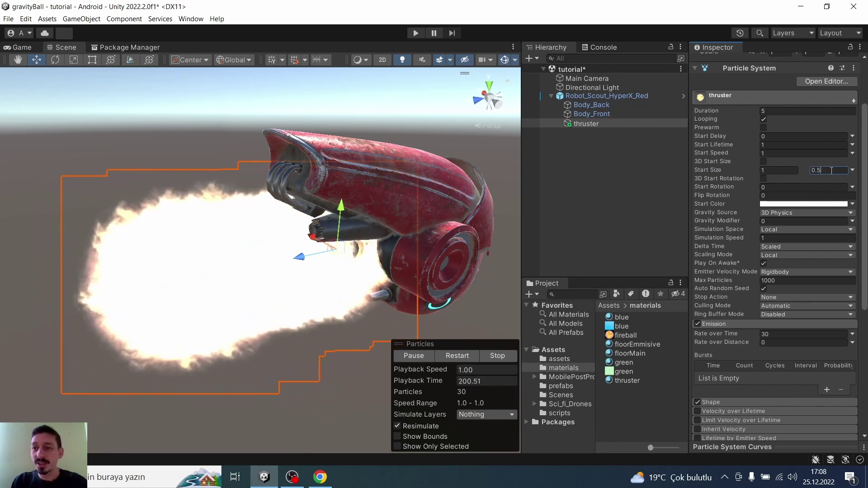
{"action": "left_click", "coordinate": [782, 172]}
{"action": "type", "text": "0,2"}
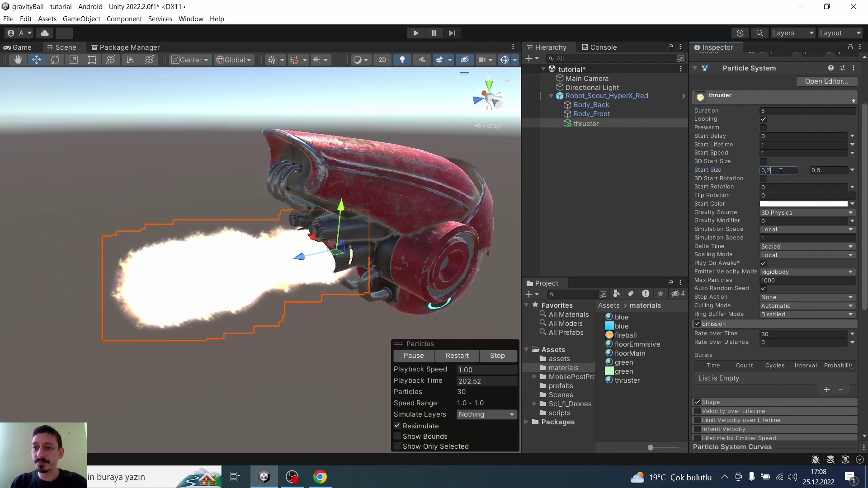
Orbit the Scene view to check the slimmer flame jet from the side
{"action": "left_click_drag", "start_coordinate": [317, 235], "coordinate": [418, 211], "text": "alt"}
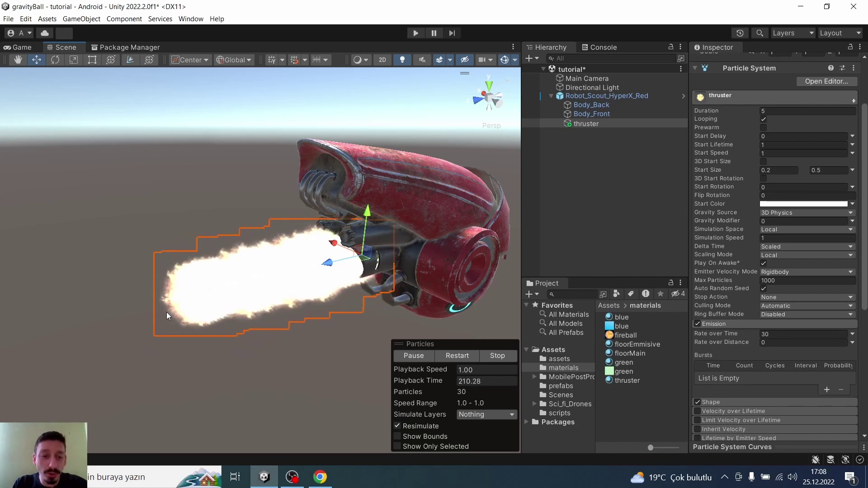
{"action": "left_click_drag", "start_coordinate": [276, 271], "coordinate": [250, 291], "text": "alt"}
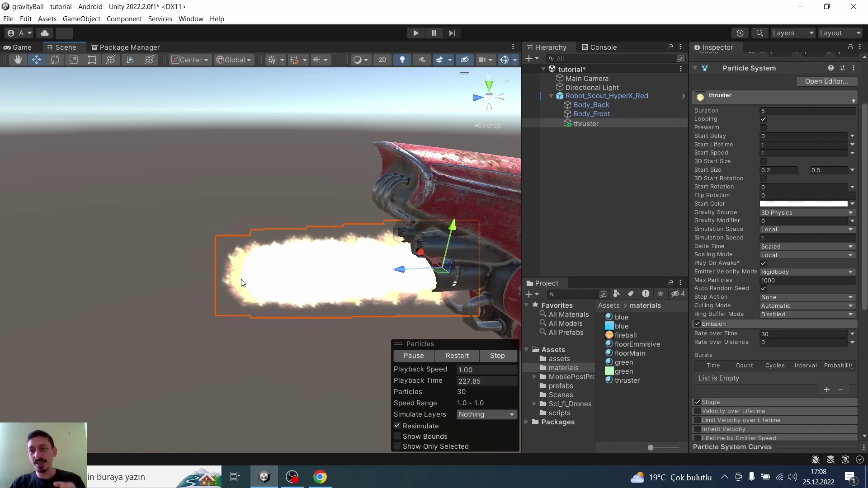
{"action": "left_click_drag", "start_coordinate": [866, 144], "coordinate": [865, 260]}
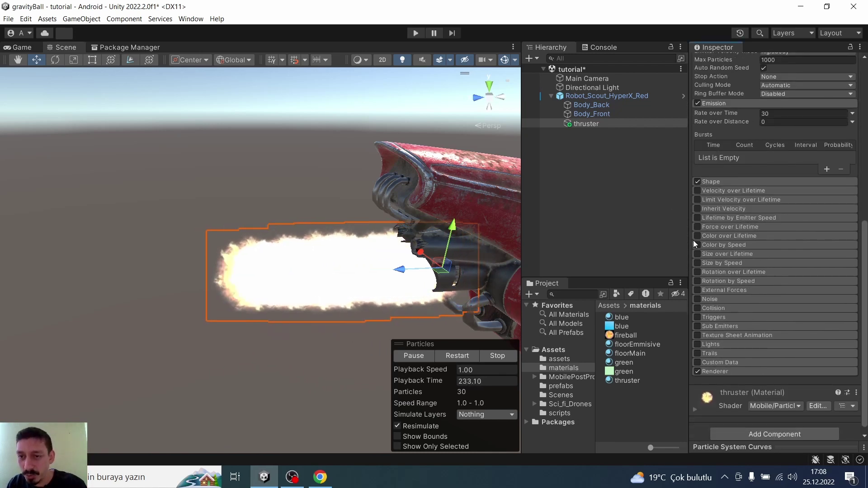
Enable Color over Lifetime with a gradient whose end alpha is 0, fading the flame out
{"action": "left_click", "coordinate": [695, 236]}
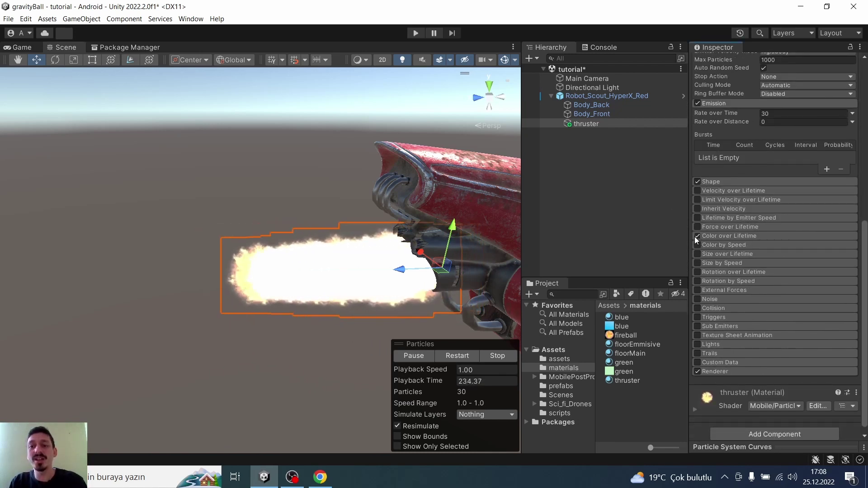
{"action": "left_click", "coordinate": [721, 236]}
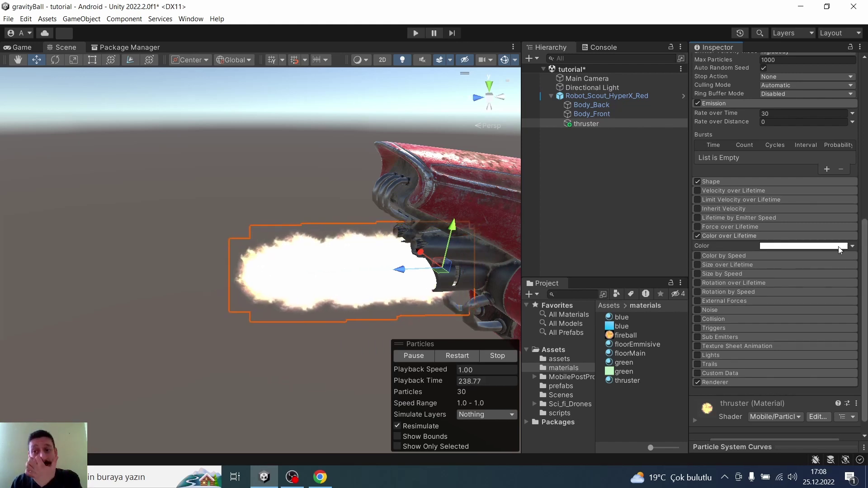
{"action": "left_click", "coordinate": [798, 246]}
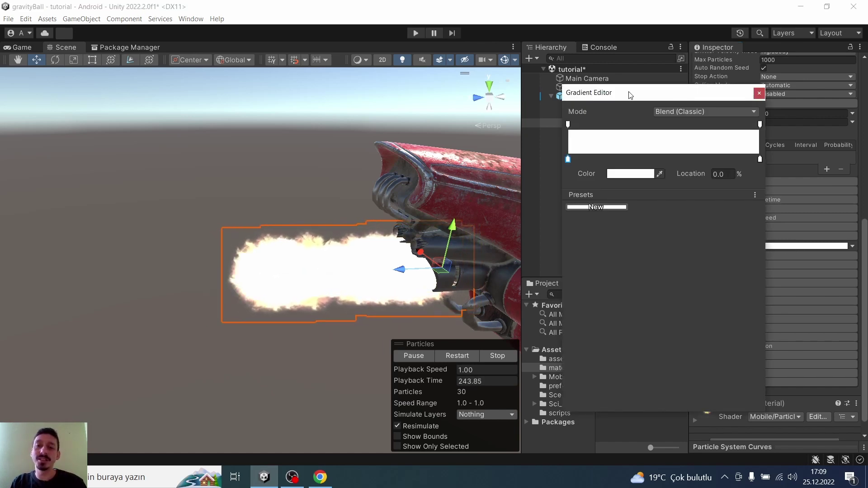
{"action": "left_click_drag", "start_coordinate": [630, 95], "coordinate": [617, 103]}
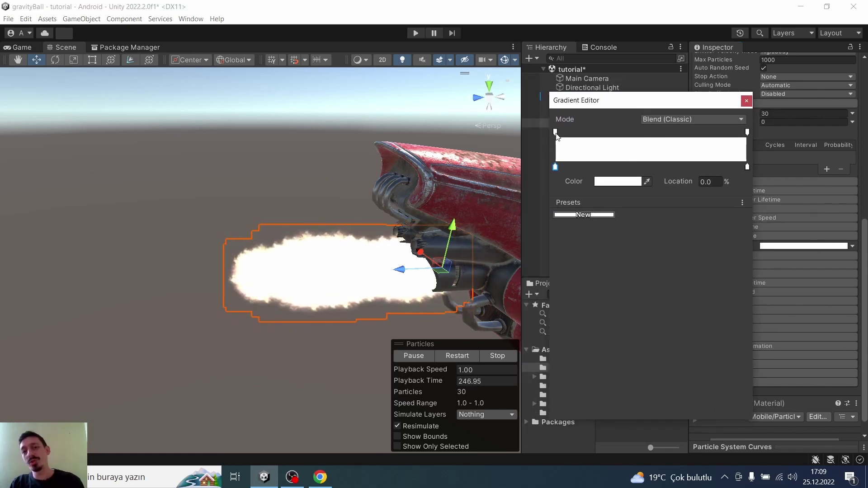
{"action": "left_click", "coordinate": [556, 132]}
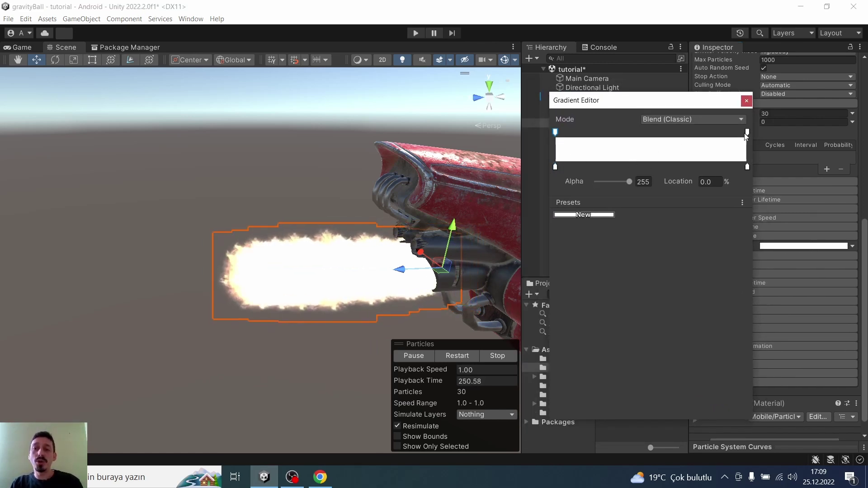
{"action": "left_click_drag", "start_coordinate": [728, 138], "coordinate": [758, 137]}
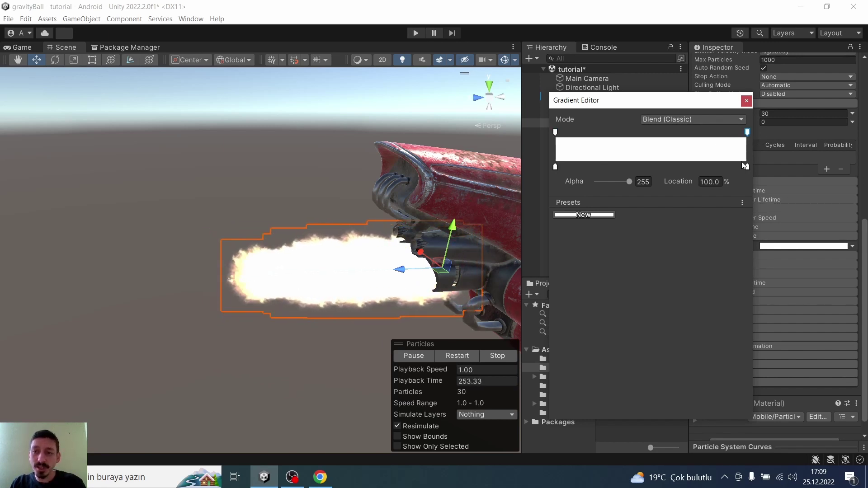
{"action": "mouse_move", "coordinate": [749, 166]}
{"action": "left_mouse_down"}
{"action": "mouse_move", "coordinate": [683, 173]}
{"action": "mouse_move", "coordinate": [747, 168]}
{"action": "left_mouse_up"}
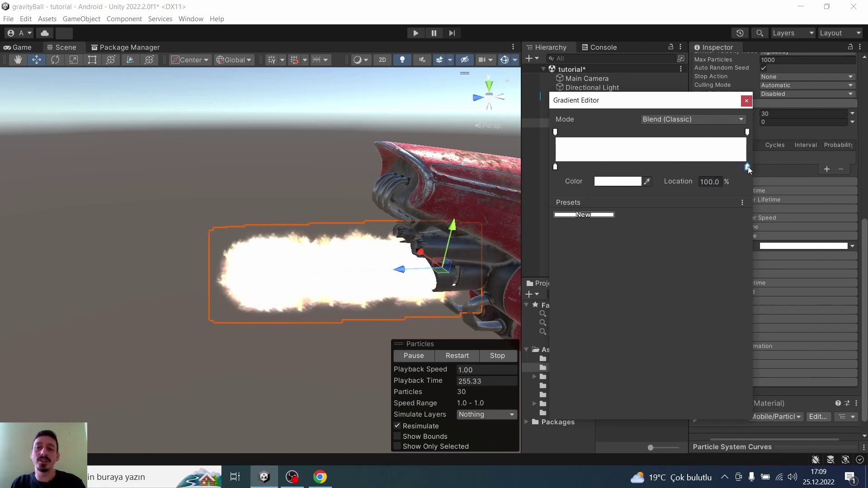
{"action": "left_click", "coordinate": [747, 132]}
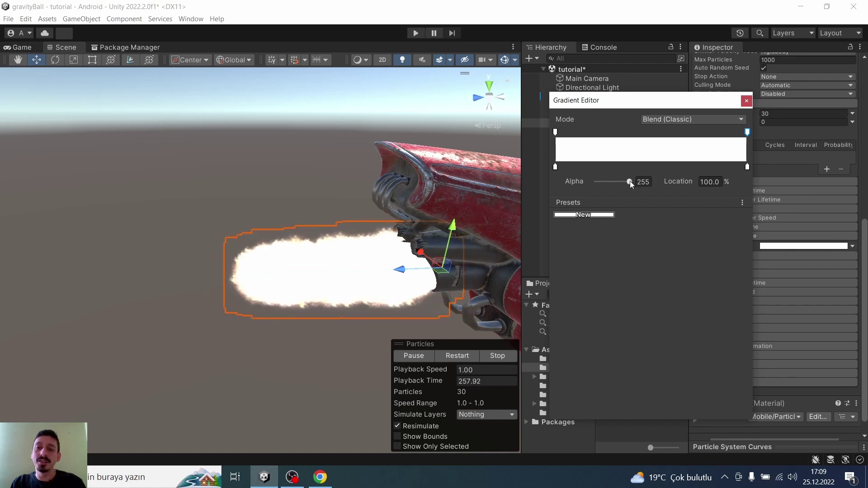
{"action": "left_click_drag", "start_coordinate": [629, 182], "coordinate": [595, 186]}
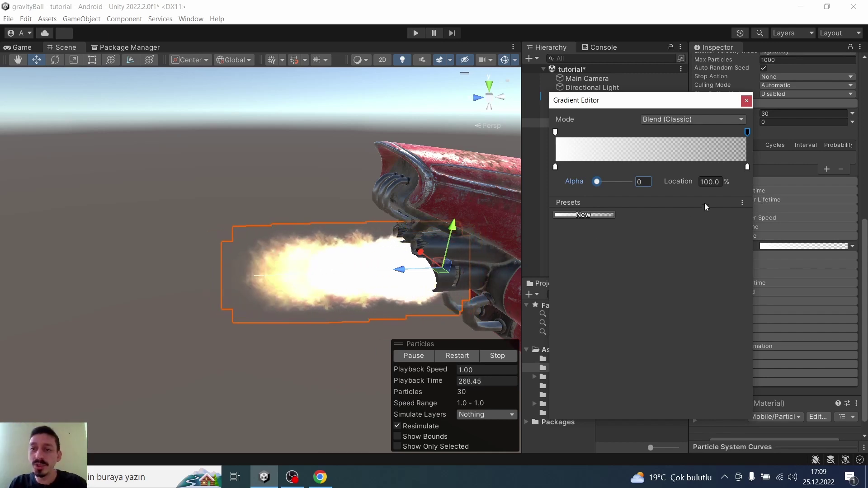
{"action": "mouse_move", "coordinate": [748, 132]}
{"action": "left_mouse_down"}
{"action": "mouse_move", "coordinate": [699, 141]}
{"action": "mouse_move", "coordinate": [750, 141]}
{"action": "left_mouse_up"}
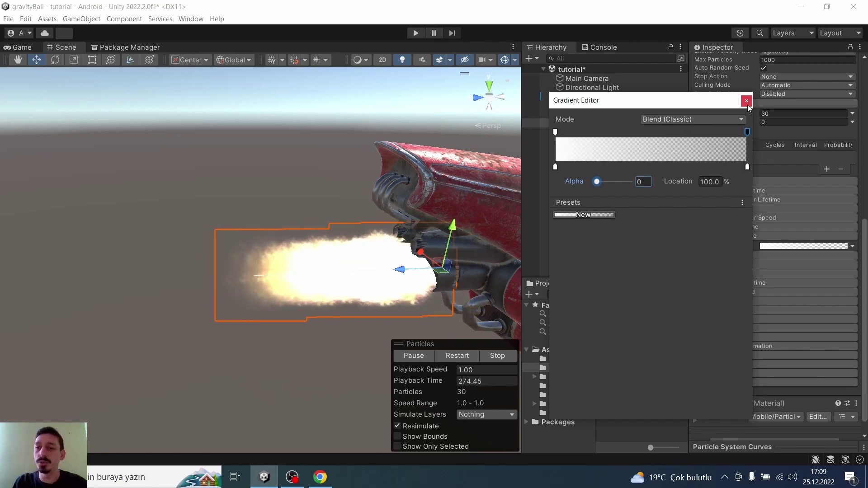
{"action": "mouse_move", "coordinate": [480, 217]}
{"action": "left_mouse_down", "text": "alt"}
{"action": "mouse_move", "coordinate": [595, 224]}
{"action": "mouse_move", "coordinate": [611, 242]}
{"action": "left_mouse_up", "text": "alt"}
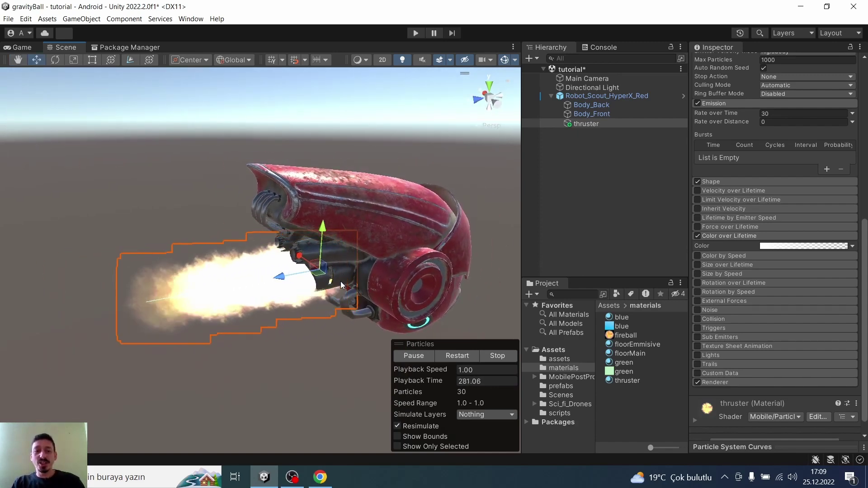
Enable and expand the thruster's Size over Lifetime module to reveal its Size curve
{"action": "left_click_drag", "start_coordinate": [341, 281], "coordinate": [374, 262], "text": "alt"}
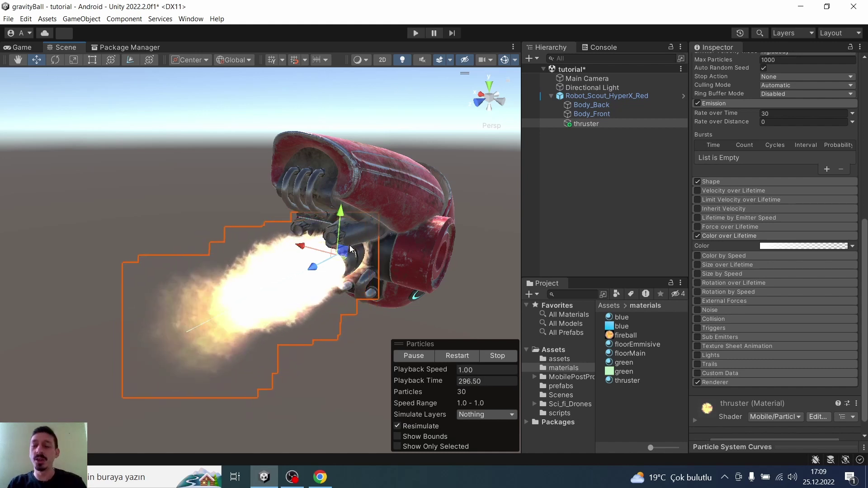
{"action": "left_click", "coordinate": [698, 265]}
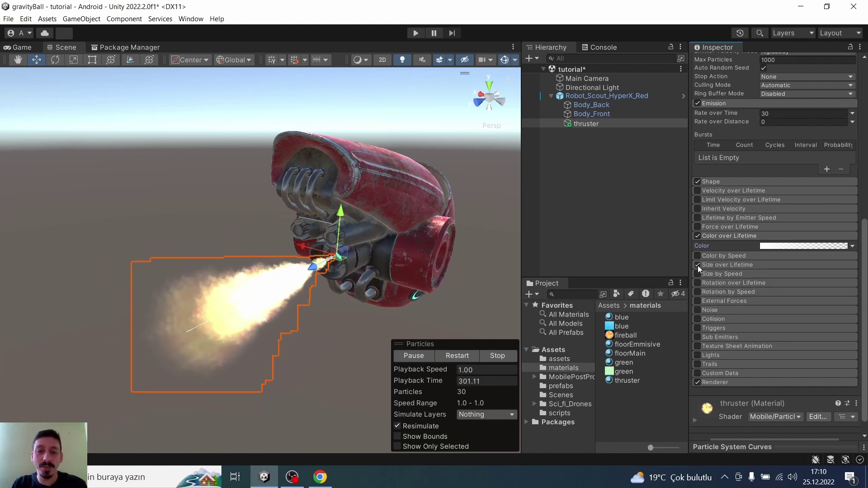
{"action": "left_click", "coordinate": [721, 263]}
{"action": "mouse_move", "coordinate": [446, 251]}
{"action": "left_mouse_down", "text": "alt"}
{"action": "mouse_move", "coordinate": [342, 255]}
{"action": "mouse_move", "coordinate": [400, 265]}
{"action": "left_mouse_up", "text": "alt"}
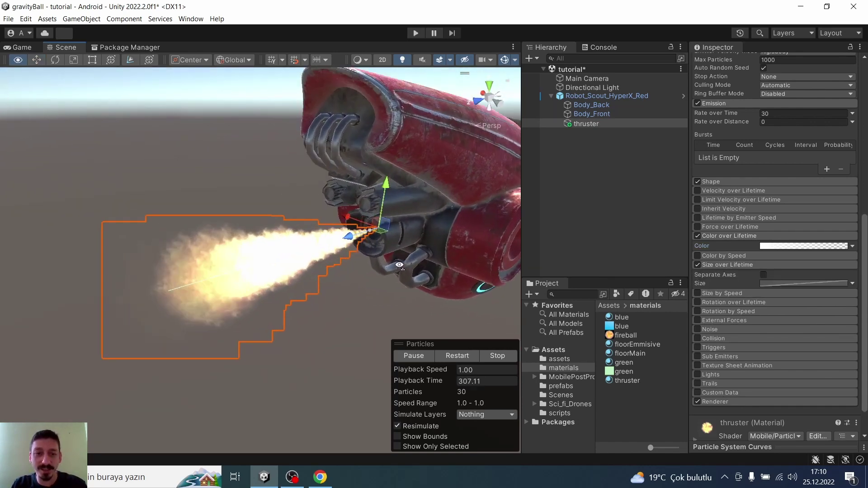
{"action": "left_click_drag", "start_coordinate": [399, 265], "coordinate": [389, 266], "text": "alt"}
{"action": "scroll", "coordinate": [866, 264], "scroll_direction": "down", "scroll_amount": 1}
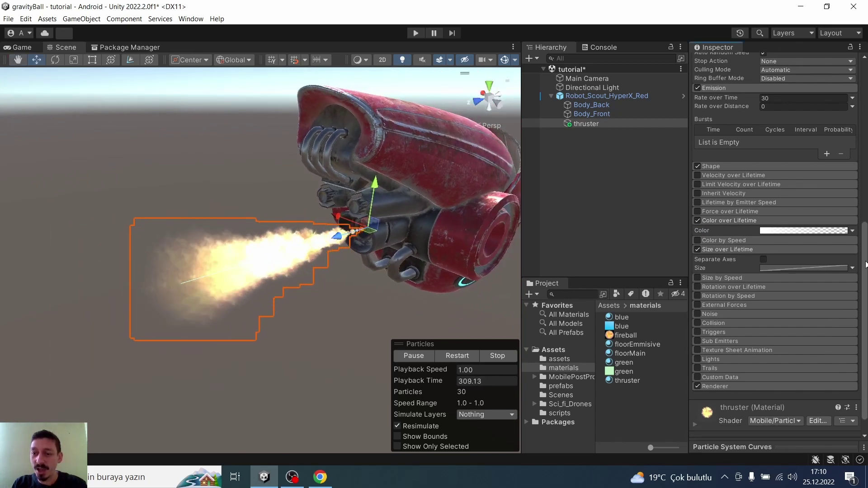
{"action": "left_click_drag", "start_coordinate": [866, 265], "coordinate": [865, 281]}
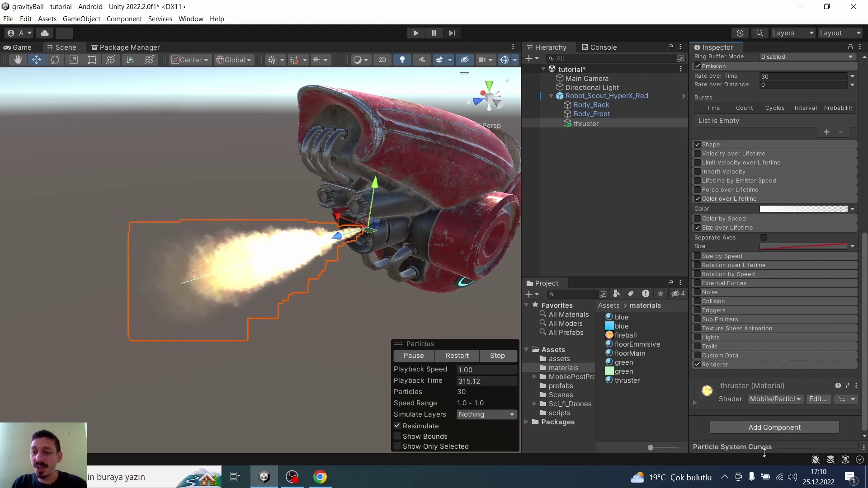
Apply the ascending ease-in preset to the thruster's Size curve
{"action": "left_click_drag", "start_coordinate": [766, 421], "coordinate": [762, 291]}
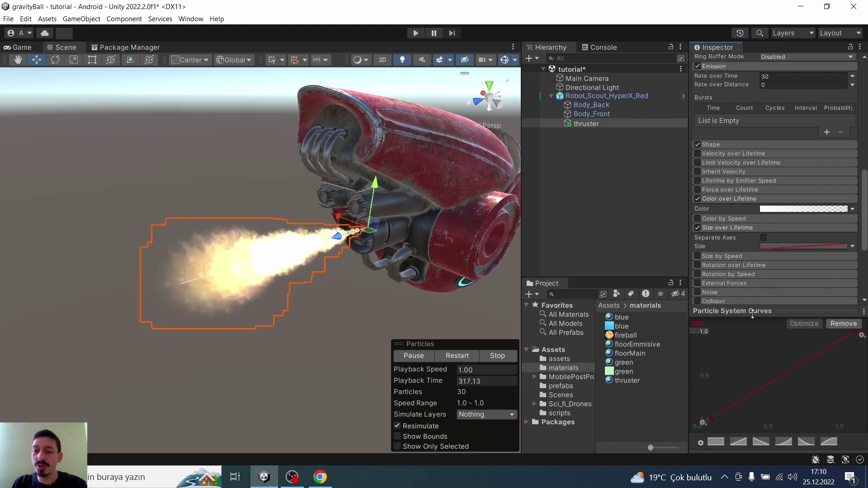
{"action": "left_click", "coordinate": [804, 442]}
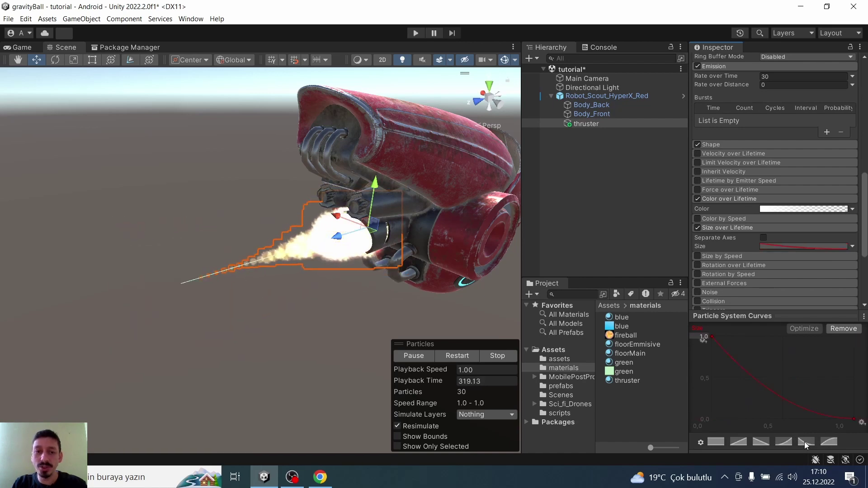
{"action": "left_click", "coordinate": [785, 443]}
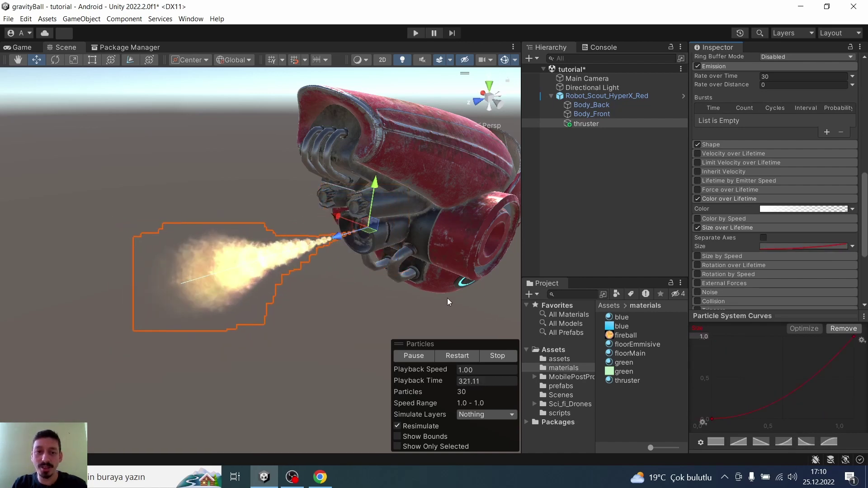
{"action": "right_click_drag", "start_coordinate": [447, 298], "coordinate": [453, 272]}
Raise the first Size key to about 0.445 and add a middle key near 0.63
{"action": "left_click", "coordinate": [713, 419]}
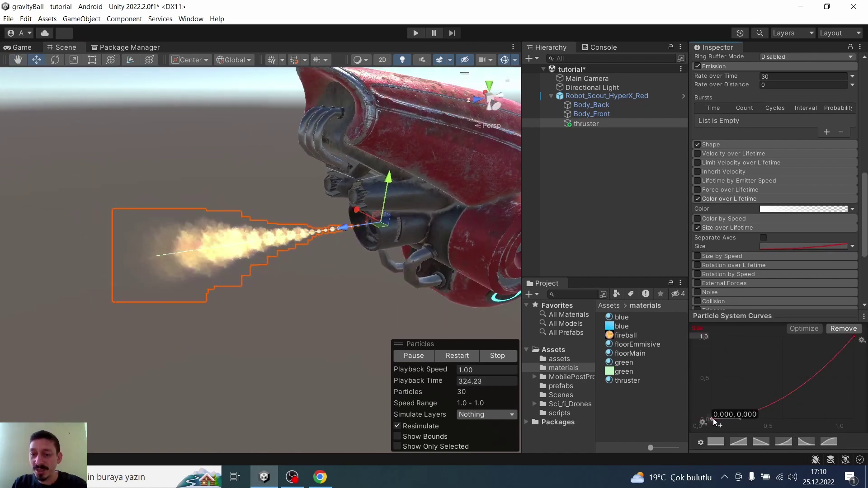
{"action": "mouse_move", "coordinate": [713, 419]}
{"action": "left_mouse_down"}
{"action": "mouse_move", "coordinate": [711, 357]}
{"action": "mouse_move", "coordinate": [710, 397]}
{"action": "mouse_move", "coordinate": [713, 381]}
{"action": "left_mouse_up"}
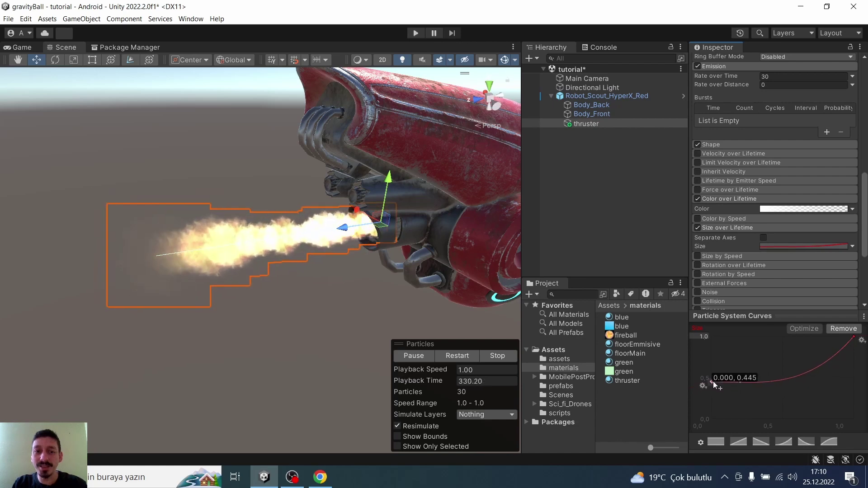
{"action": "double_click", "coordinate": [788, 379]}
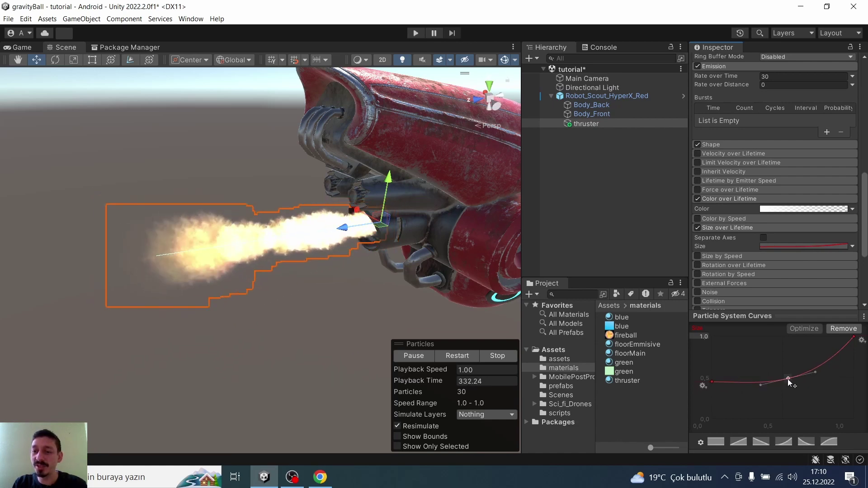
{"action": "mouse_move", "coordinate": [787, 379]}
{"action": "left_mouse_down"}
{"action": "mouse_move", "coordinate": [769, 360]}
{"action": "mouse_move", "coordinate": [776, 367]}
{"action": "left_mouse_up"}
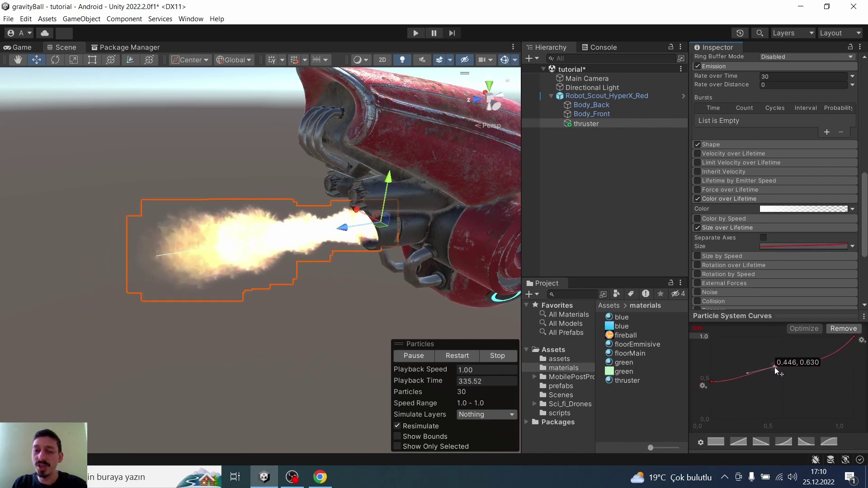
{"action": "mouse_move", "coordinate": [317, 227]}
{"action": "left_mouse_down", "text": "alt"}
{"action": "mouse_move", "coordinate": [448, 236]}
{"action": "mouse_move", "coordinate": [321, 248]}
{"action": "left_mouse_up", "text": "alt"}
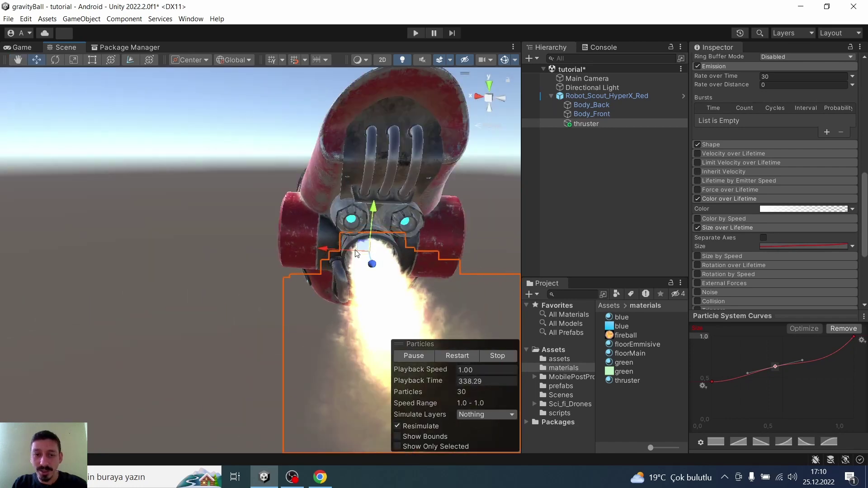
{"action": "mouse_move", "coordinate": [377, 206]}
{"action": "left_mouse_down", "text": "alt"}
{"action": "mouse_move", "coordinate": [395, 261]}
{"action": "mouse_move", "coordinate": [378, 304]}
{"action": "left_mouse_up", "text": "alt"}
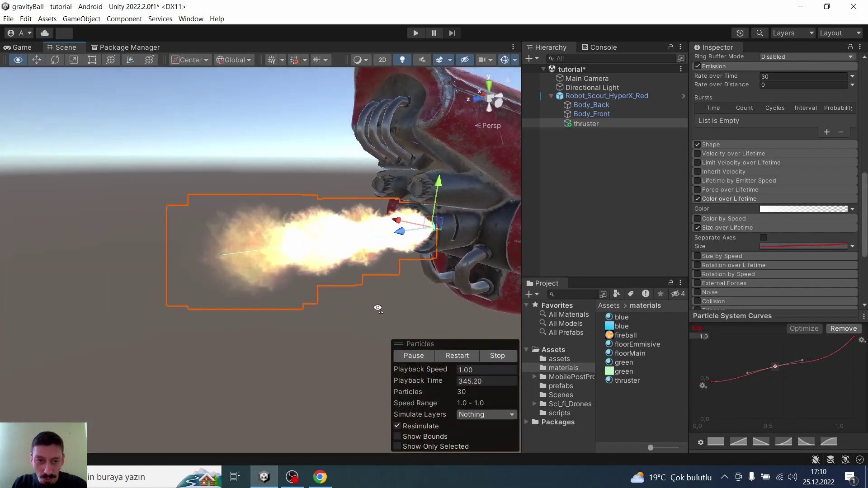
{"action": "scroll", "coordinate": [378, 310], "scroll_direction": "down", "scroll_amount": 3}
{"action": "scroll", "coordinate": [814, 204], "scroll_direction": "down", "scroll_amount": 5}
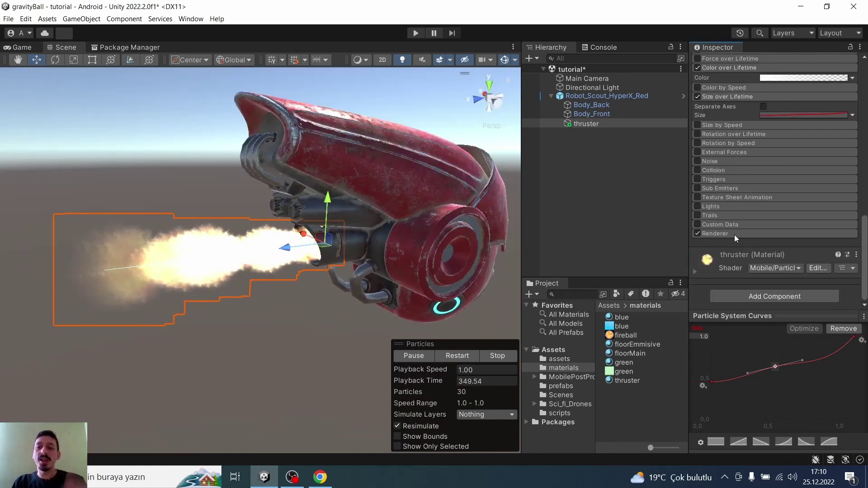
Set the thruster Renderer's Render Mode to Stretched Billboard
{"action": "left_click", "coordinate": [734, 233]}
{"action": "scroll", "coordinate": [740, 235], "scroll_direction": "down", "scroll_amount": 3}
{"action": "scroll", "coordinate": [740, 235], "scroll_direction": "down", "scroll_amount": 1}
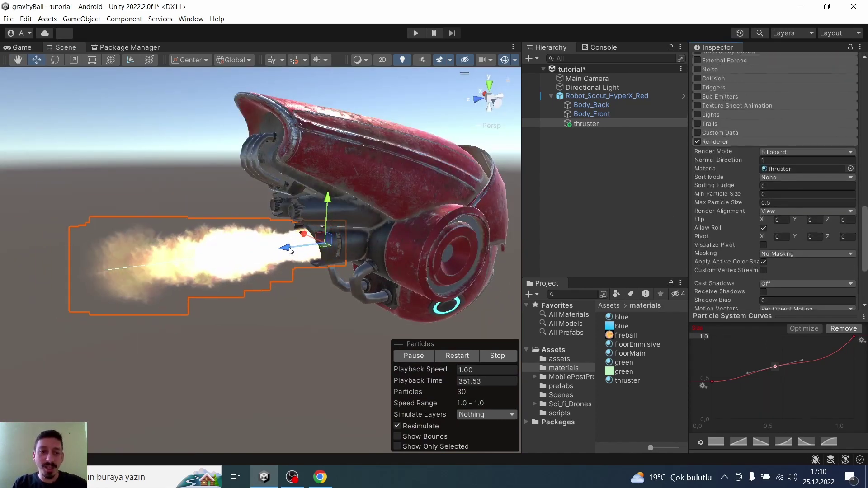
{"action": "mouse_move", "coordinate": [280, 217]}
{"action": "left_mouse_down", "text": "alt"}
{"action": "mouse_move", "coordinate": [434, 240]}
{"action": "mouse_move", "coordinate": [293, 267]}
{"action": "mouse_move", "coordinate": [400, 236]}
{"action": "mouse_move", "coordinate": [304, 250]}
{"action": "left_mouse_up", "text": "alt"}
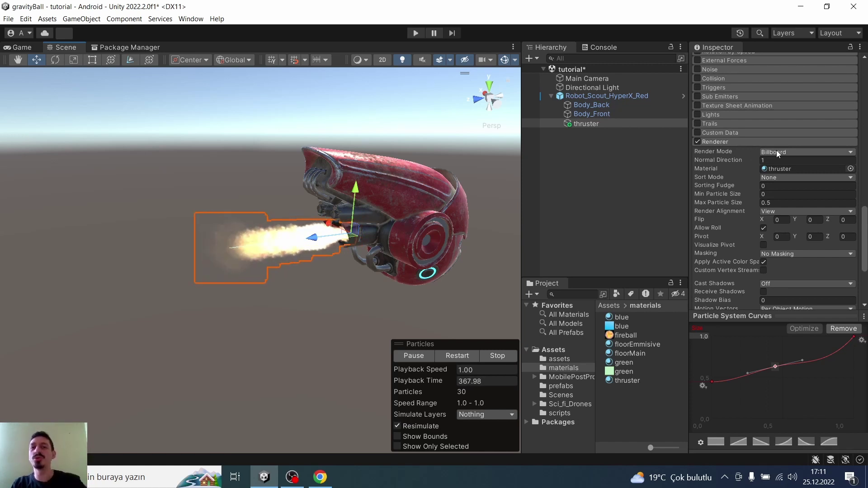
{"action": "left_click", "coordinate": [808, 153]}
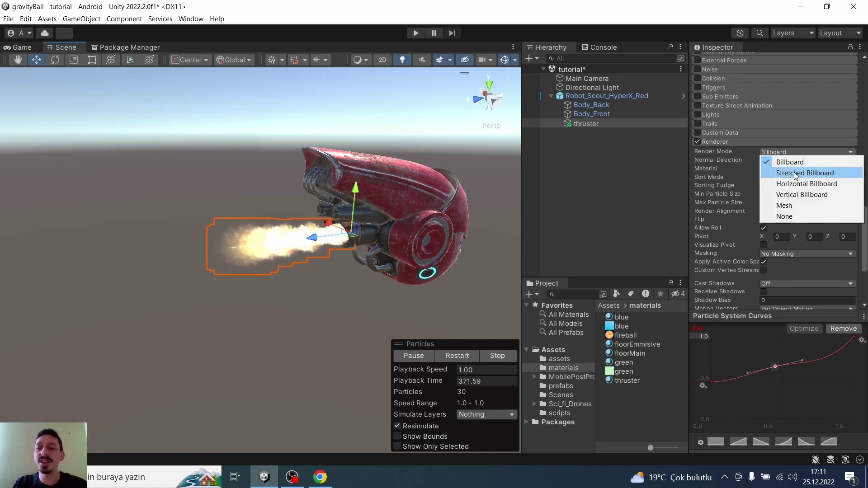
{"action": "left_click", "coordinate": [795, 175]}
Inspect the elongated flame from new angles and enter Play mode with Ctrl+P
{"action": "mouse_move", "coordinate": [420, 231]}
{"action": "left_mouse_down", "text": "alt"}
{"action": "mouse_move", "coordinate": [410, 214]}
{"action": "mouse_move", "coordinate": [315, 270]}
{"action": "left_mouse_up", "text": "alt"}
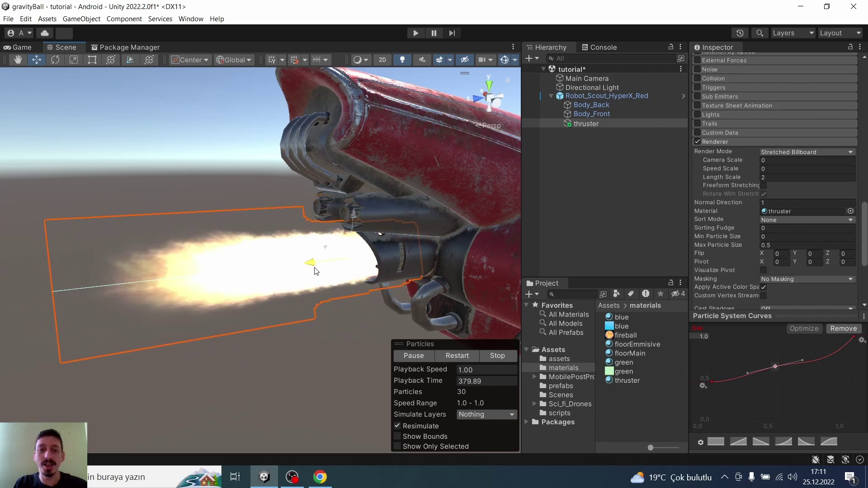
{"action": "left_click_drag", "start_coordinate": [317, 257], "coordinate": [392, 248], "text": "alt"}
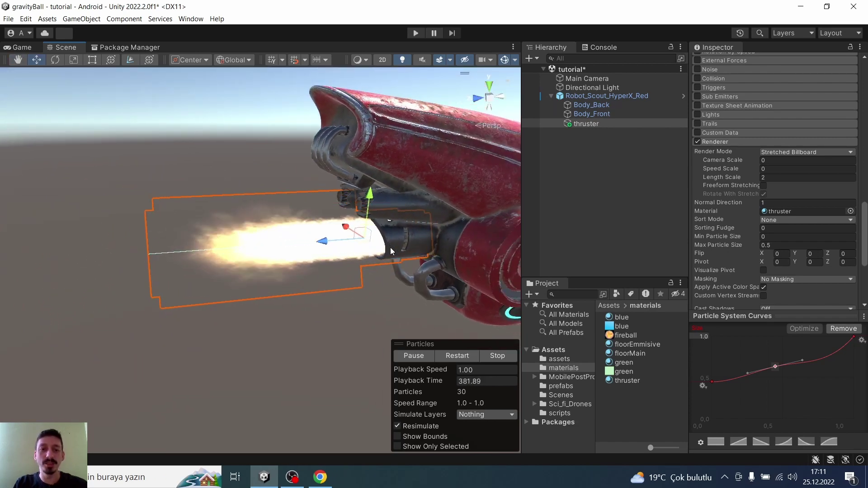
{"action": "key", "text": "ctrl+p"}
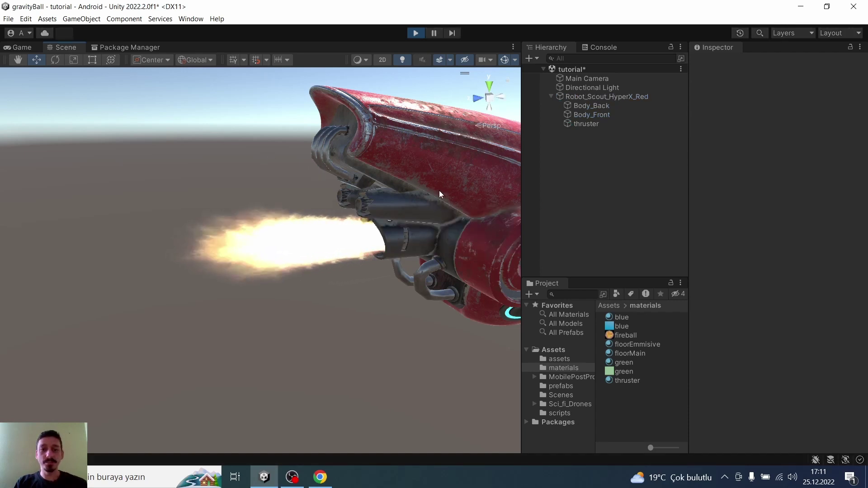
Frame the thruster, nudge the middle Size key left and lower the first key to 0.219
{"action": "left_click_drag", "start_coordinate": [439, 191], "coordinate": [407, 217], "text": "alt"}
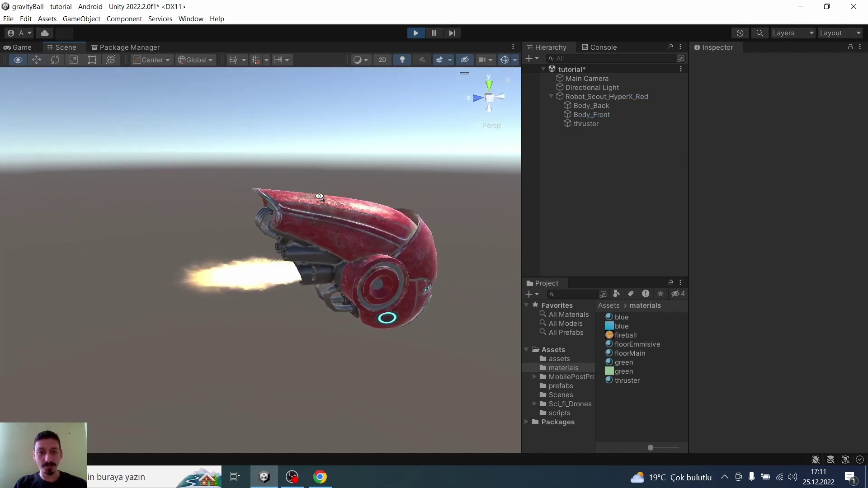
{"action": "left_click", "coordinate": [254, 263]}
{"action": "key", "text": "f"}
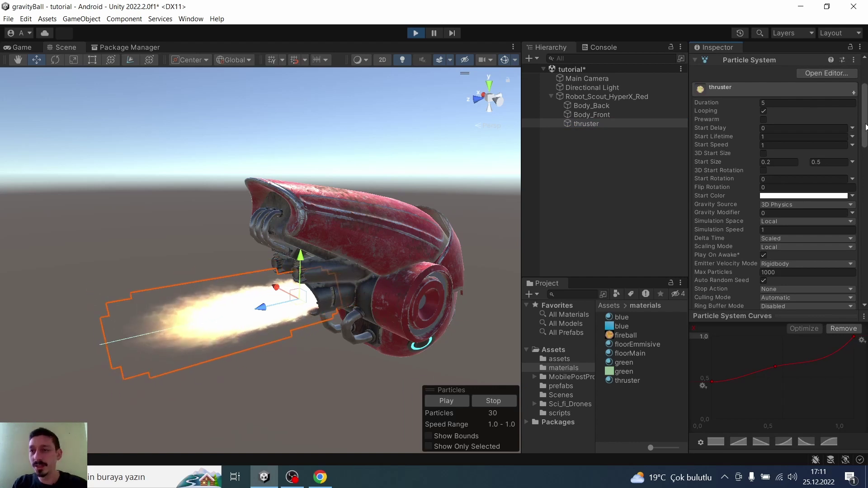
{"action": "left_click_drag", "start_coordinate": [866, 127], "coordinate": [867, 200]}
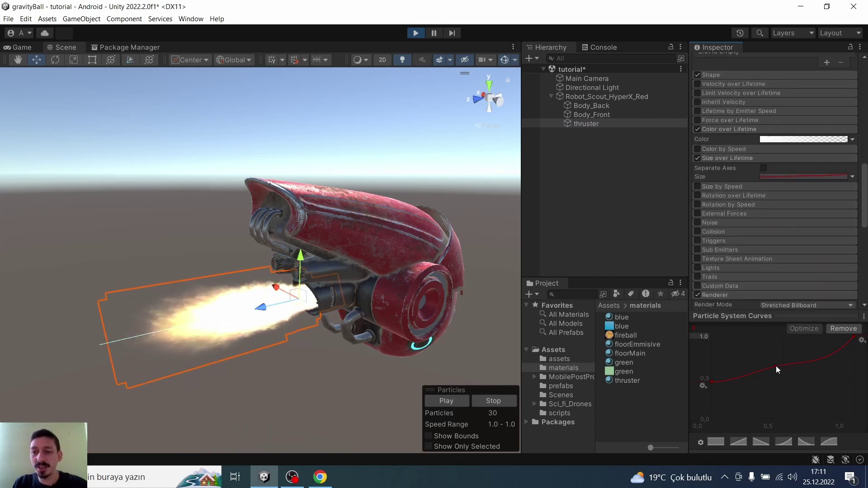
{"action": "left_click_drag", "start_coordinate": [776, 366], "coordinate": [772, 367]}
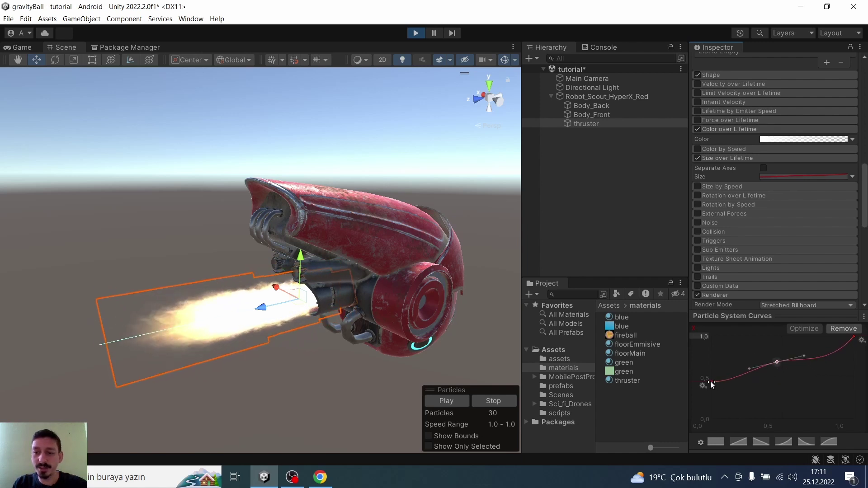
{"action": "mouse_move", "coordinate": [711, 382]}
{"action": "left_mouse_down"}
{"action": "mouse_move", "coordinate": [709, 401]}
{"action": "mouse_move", "coordinate": [712, 391]}
{"action": "left_mouse_up"}
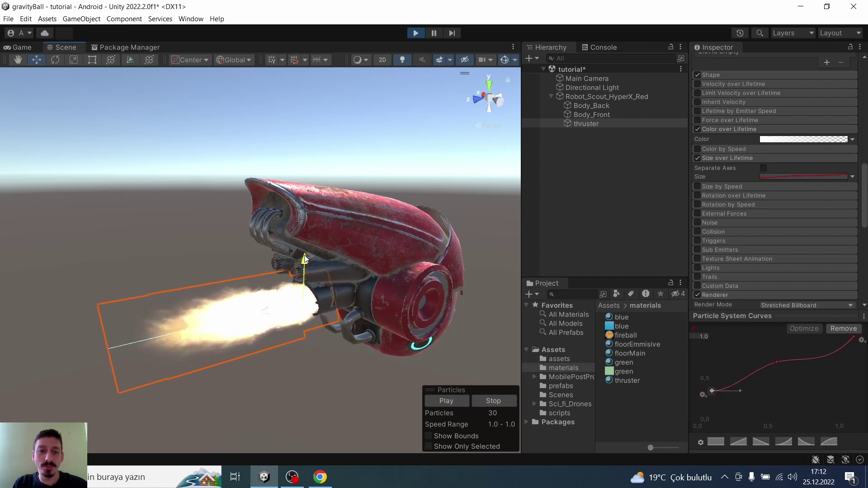
{"action": "left_click_drag", "start_coordinate": [866, 179], "coordinate": [866, 103]}
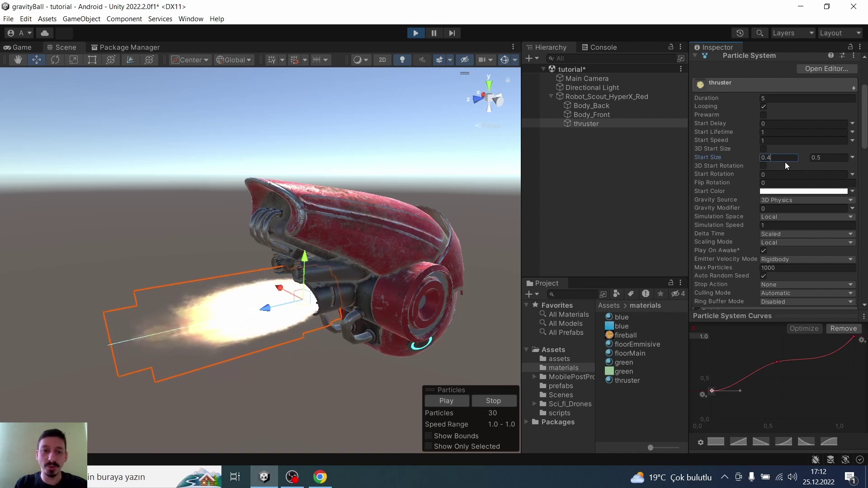
Set the thruster's Start Size range to 0.2 minimum and 0.4 maximum
{"action": "key", "text": "BackSpace"}
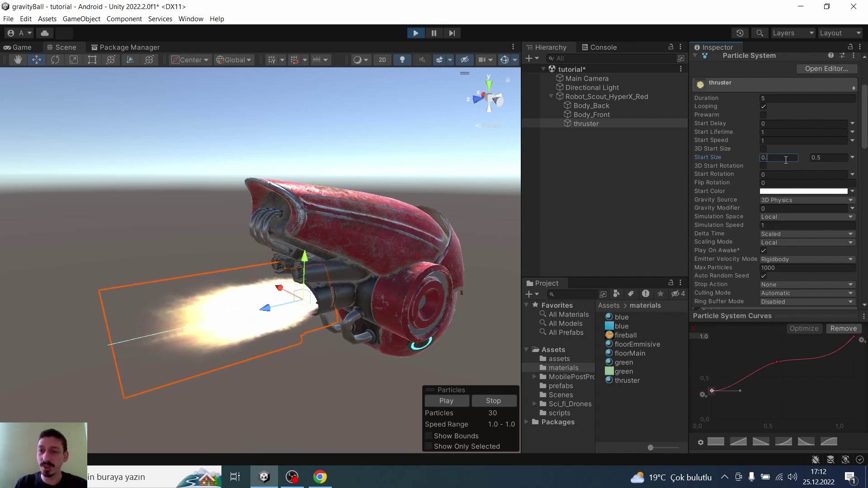
{"action": "type", "text": "2"}
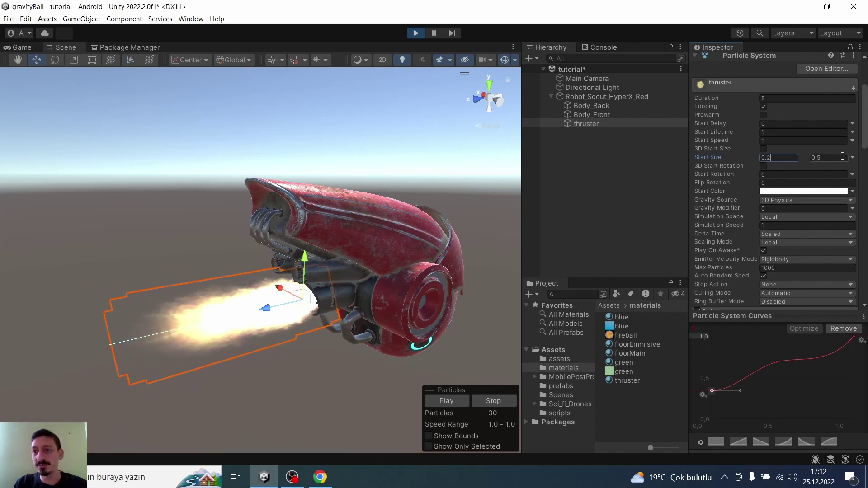
{"action": "left_click", "coordinate": [842, 156]}
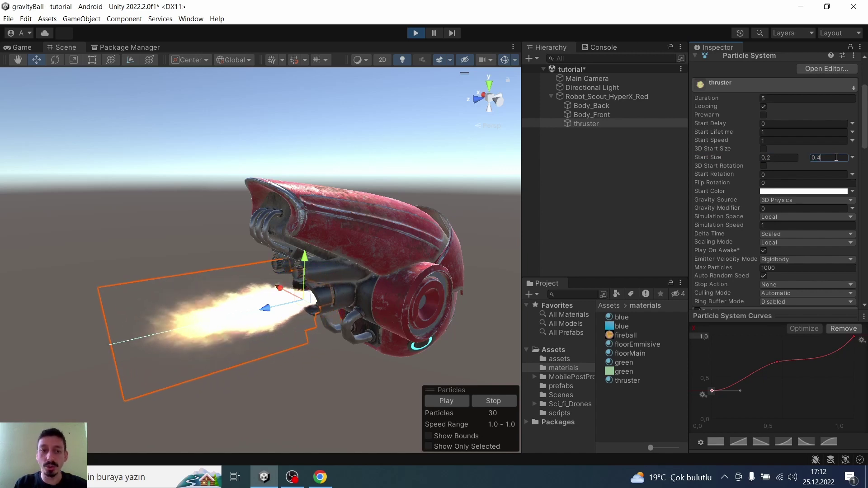
{"action": "type", "text": "0.4"}
{"action": "left_click_drag", "start_coordinate": [495, 195], "coordinate": [385, 231], "text": "alt"}
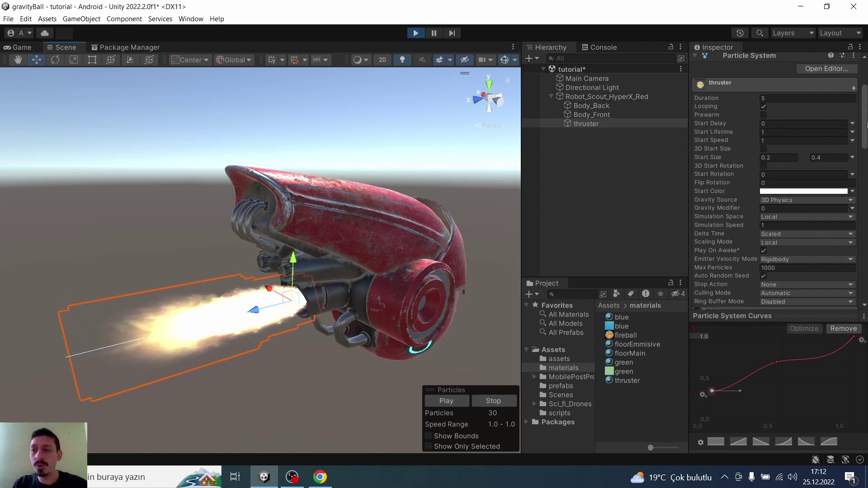
{"action": "scroll", "coordinate": [747, 144], "scroll_direction": "down", "scroll_amount": 5}
{"action": "scroll", "coordinate": [748, 144], "scroll_direction": "down", "scroll_amount": 5}
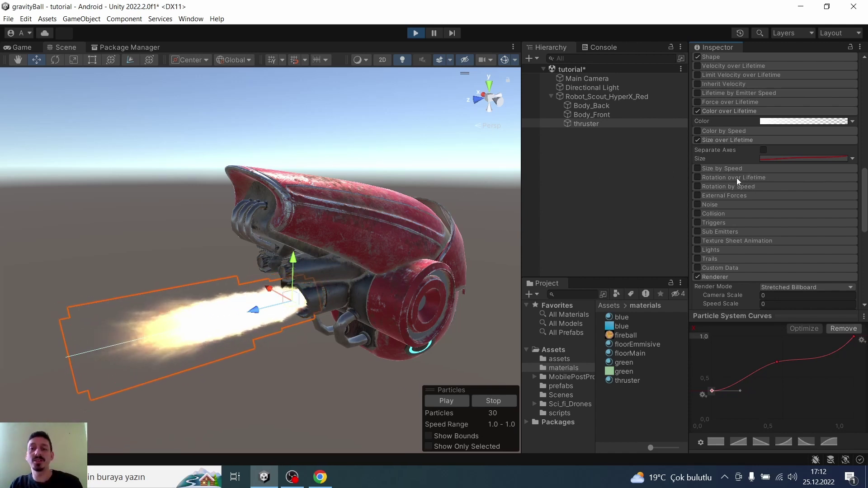
Test the Noise module on the flame, then switch it back off
{"action": "left_click", "coordinate": [698, 205]}
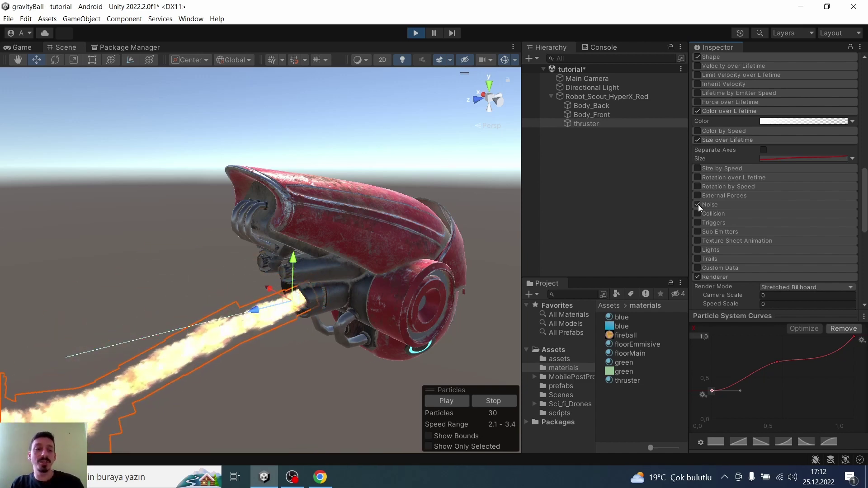
{"action": "left_click_drag", "start_coordinate": [398, 209], "coordinate": [445, 217], "text": "alt"}
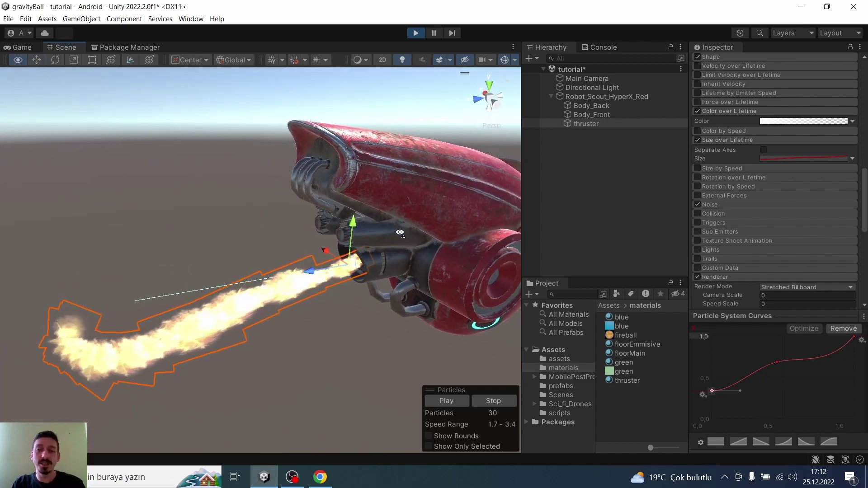
{"action": "left_click", "coordinate": [699, 203]}
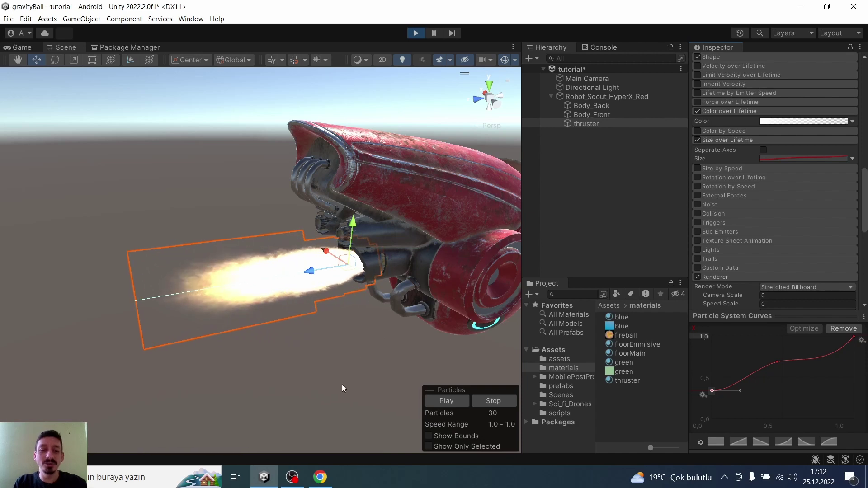
Bring up the Asset Store's 'particle' search results, 2502 items sorted by price
{"action": "key", "text": "alt+Tab"}
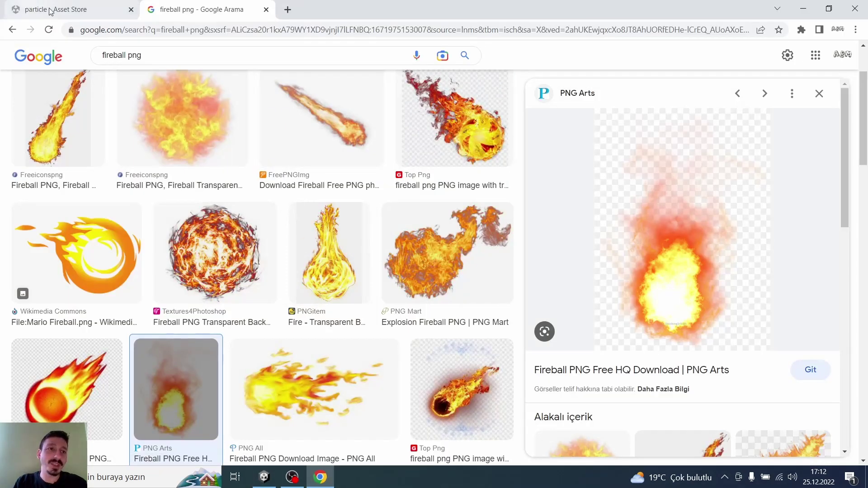
{"action": "key", "text": "ctrl+Tab"}
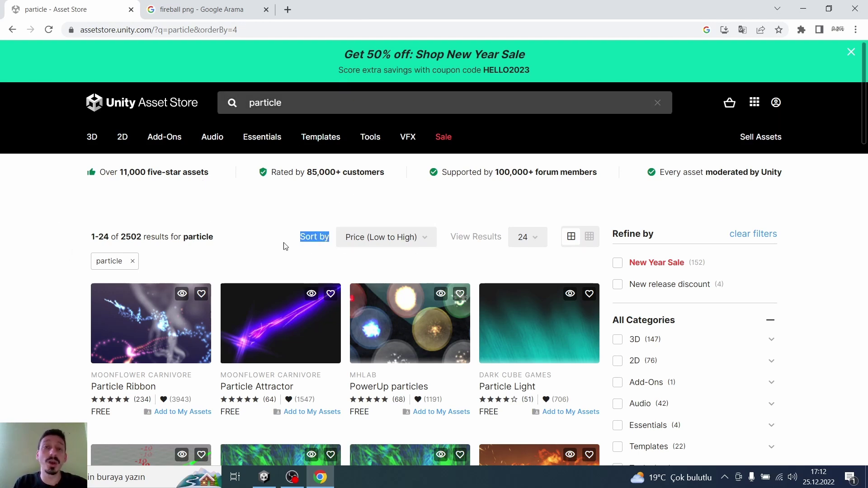
{"action": "scroll", "coordinate": [229, 270], "scroll_direction": "down", "scroll_amount": 2}
{"action": "scroll", "coordinate": [326, 209], "scroll_direction": "down", "scroll_amount": 2}
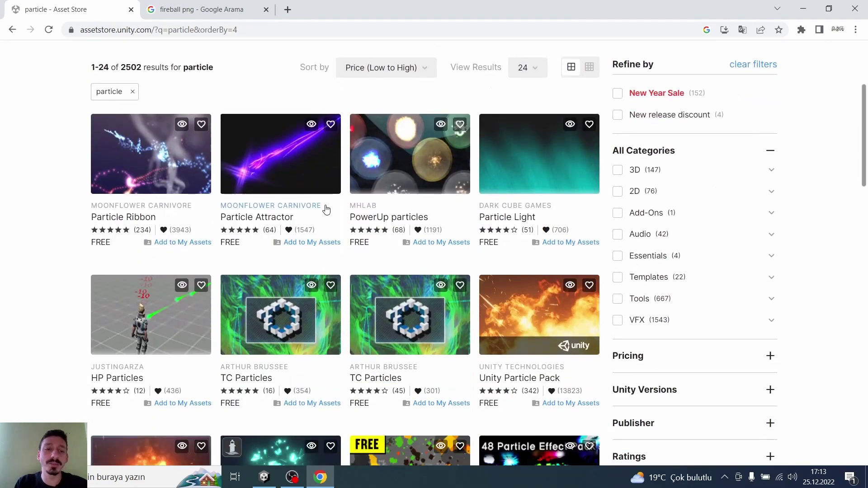
{"action": "scroll", "coordinate": [220, 248], "scroll_direction": "down", "scroll_amount": 1}
{"action": "scroll", "coordinate": [220, 246], "scroll_direction": "down", "scroll_amount": 4}
{"action": "scroll", "coordinate": [272, 235], "scroll_direction": "down", "scroll_amount": 3}
{"action": "scroll", "coordinate": [316, 226], "scroll_direction": "down", "scroll_amount": 4}
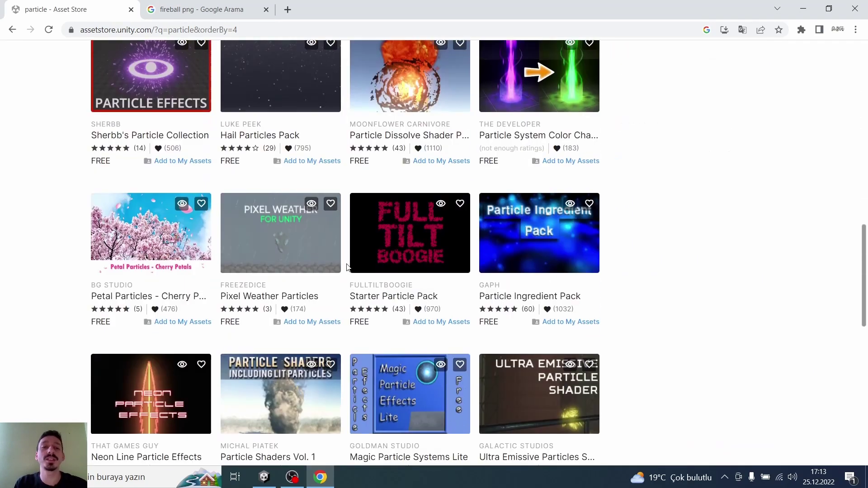
{"action": "scroll", "coordinate": [325, 220], "scroll_direction": "down", "scroll_amount": 3}
{"action": "scroll", "coordinate": [258, 269], "scroll_direction": "up", "scroll_amount": 5}
{"action": "scroll", "coordinate": [258, 268], "scroll_direction": "up", "scroll_amount": 3}
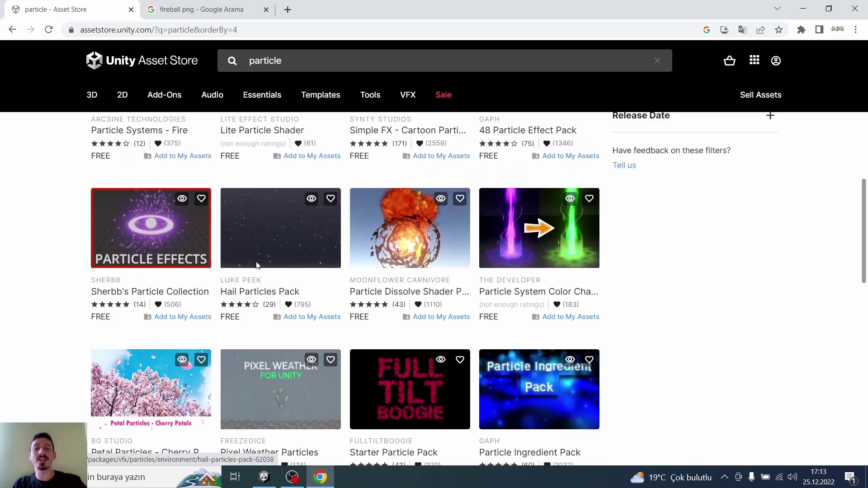
{"action": "scroll", "coordinate": [257, 265], "scroll_direction": "up", "scroll_amount": 5}
{"action": "scroll", "coordinate": [257, 265], "scroll_direction": "up", "scroll_amount": 2}
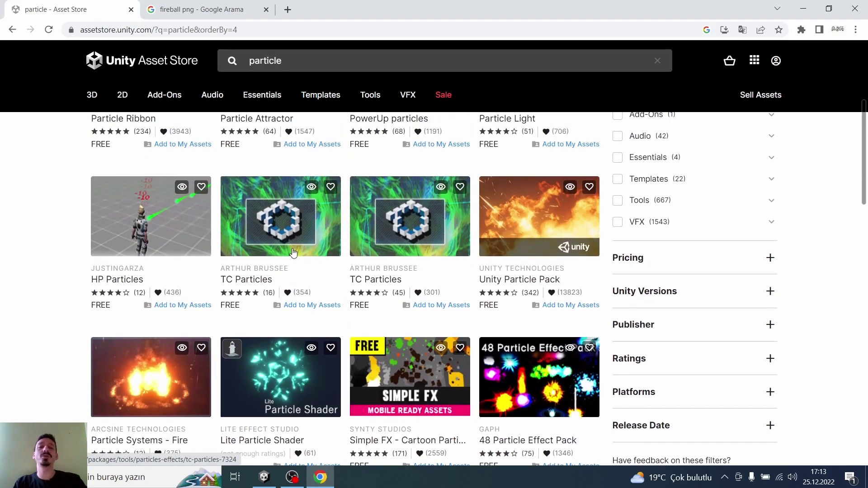
{"action": "scroll", "coordinate": [294, 252], "scroll_direction": "up", "scroll_amount": 1}
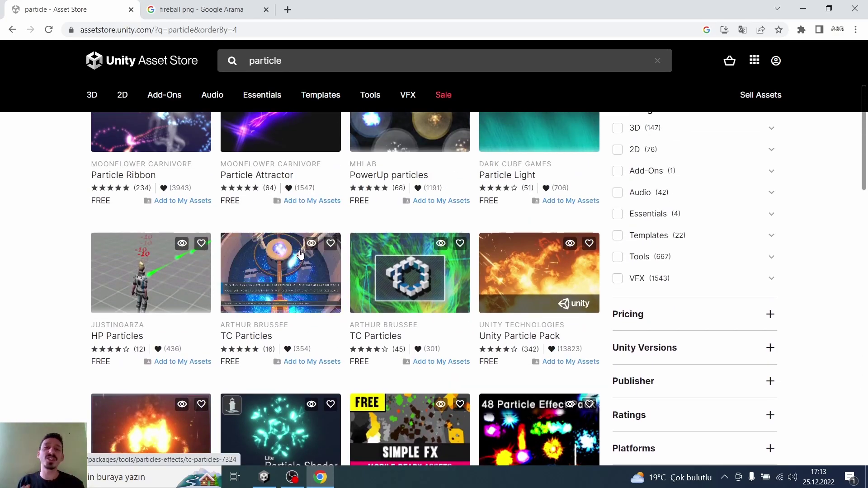